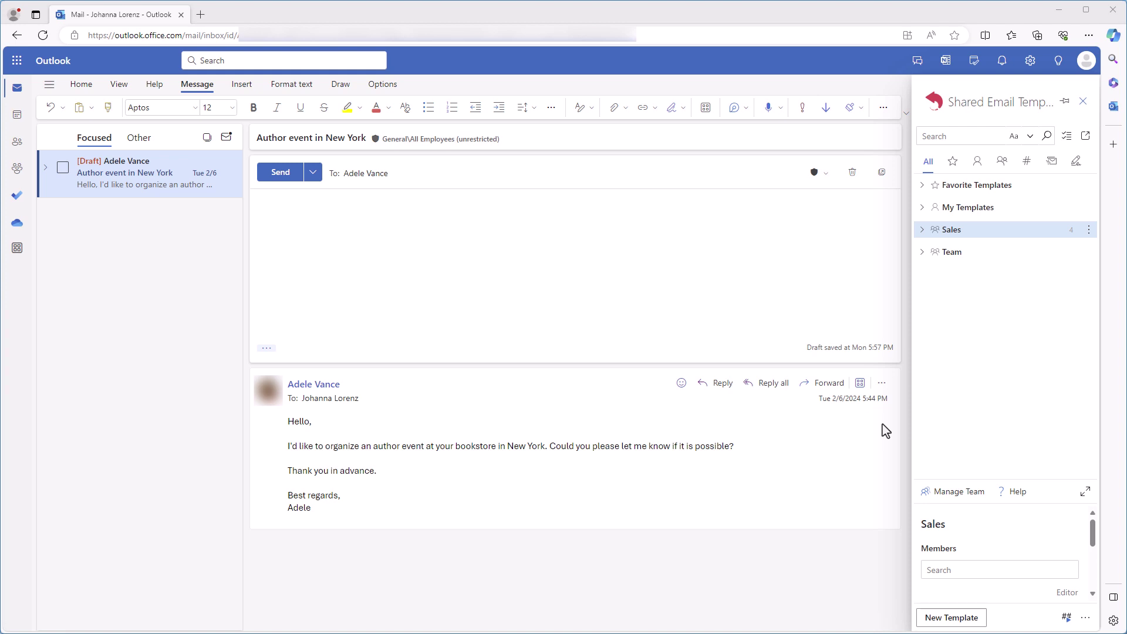
Open the context menu of the Sales folder in the Shared Email Templates pane.
{"action": "right_click", "coordinate": [1042, 231]}
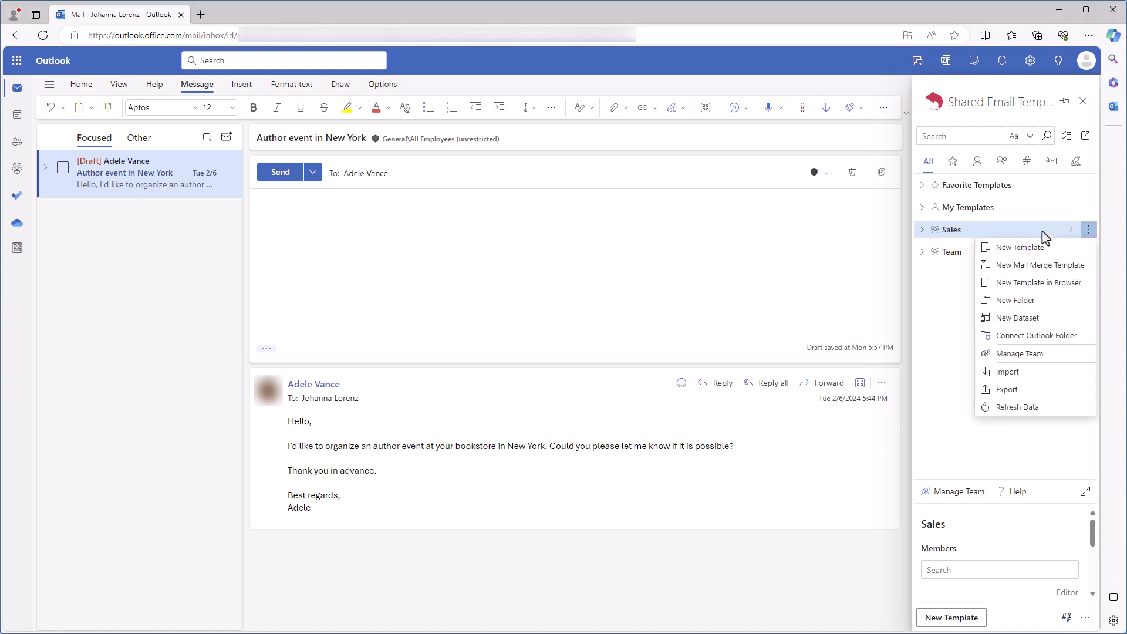
Create a new Simple dataset named 'Stores' in the Sales folder.
{"action": "left_click", "coordinate": [1032, 319]}
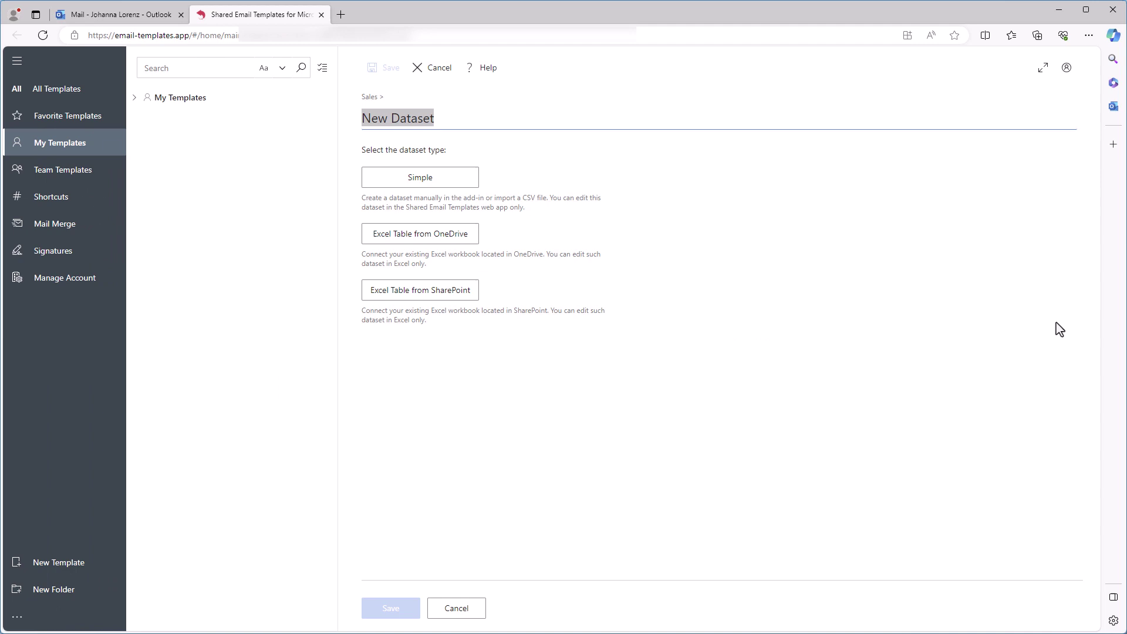
{"action": "type", "text": "Stores"}
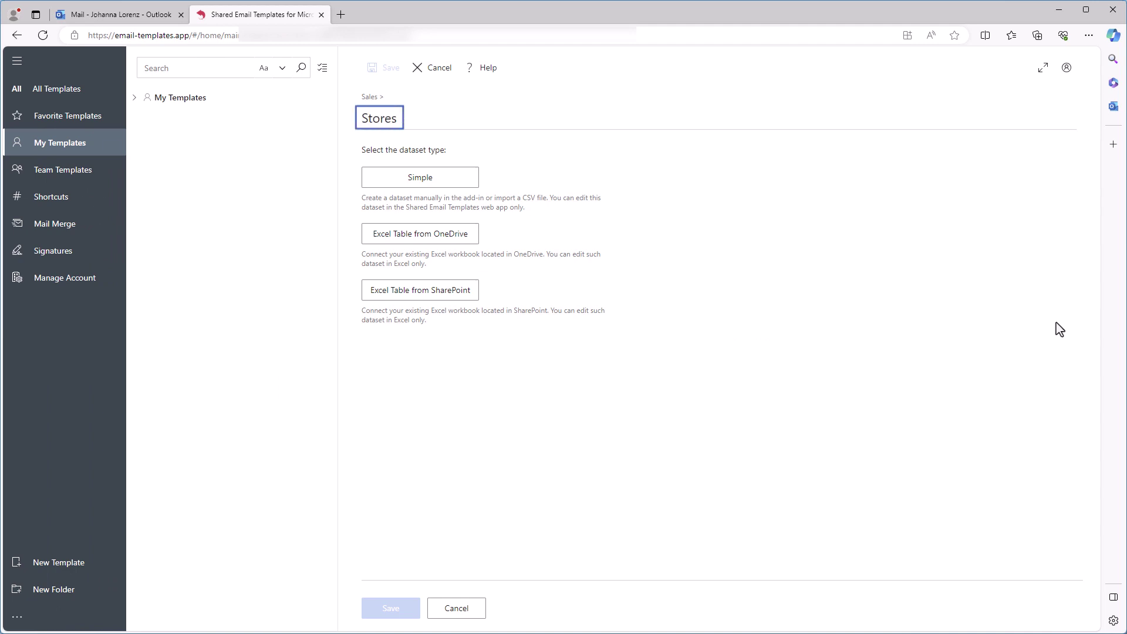
{"action": "key", "text": "Tab"}
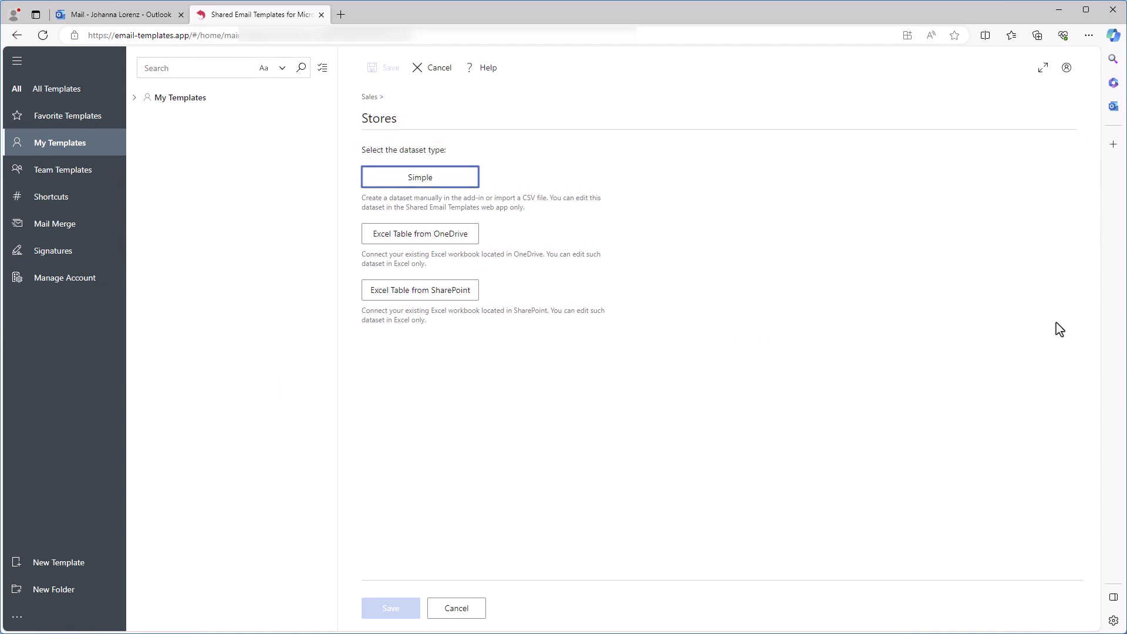
{"action": "left_click", "coordinate": [472, 185]}
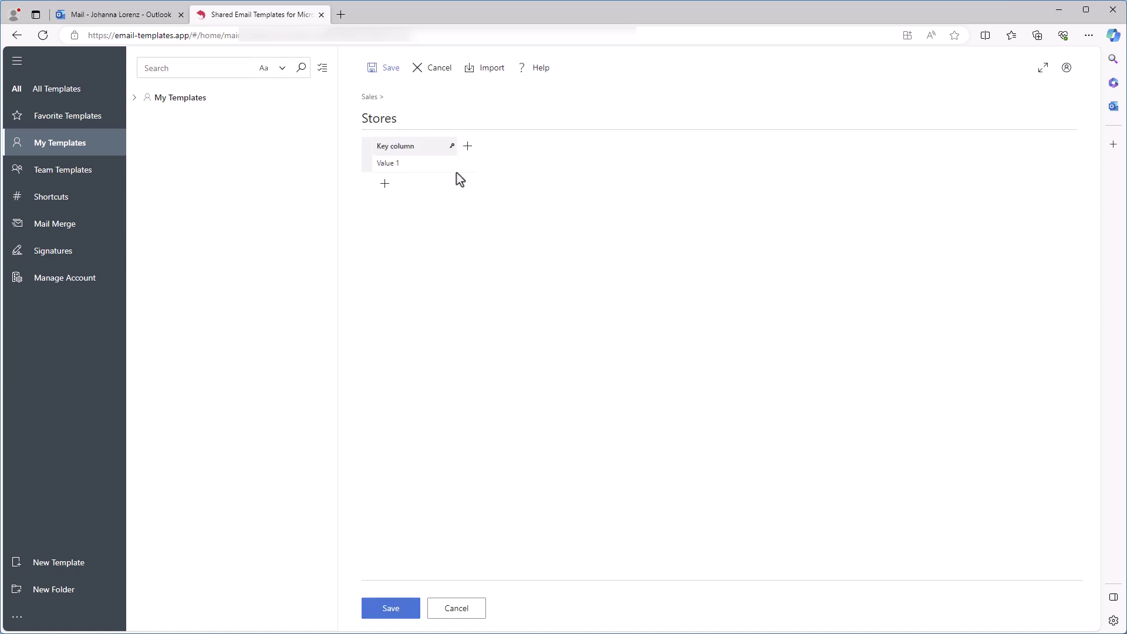
Rename the key column to City and enter New York, London, Paris, Berlin and Toronto.
{"action": "left_click", "coordinate": [415, 146]}
{"action": "key", "text": "BackSpace"}
{"action": "key", "text": "BackSpace"}
{"action": "key", "text": "BackSpace"}
{"action": "key", "text": "BackSpace"}
{"action": "key", "text": "BackSpace"}
{"action": "key", "text": "BackSpace"}
{"action": "key", "text": "BackSpace"}
{"action": "key", "text": "BackSpace"}
{"action": "key", "text": "BackSpace"}
{"action": "key", "text": "BackSpace"}
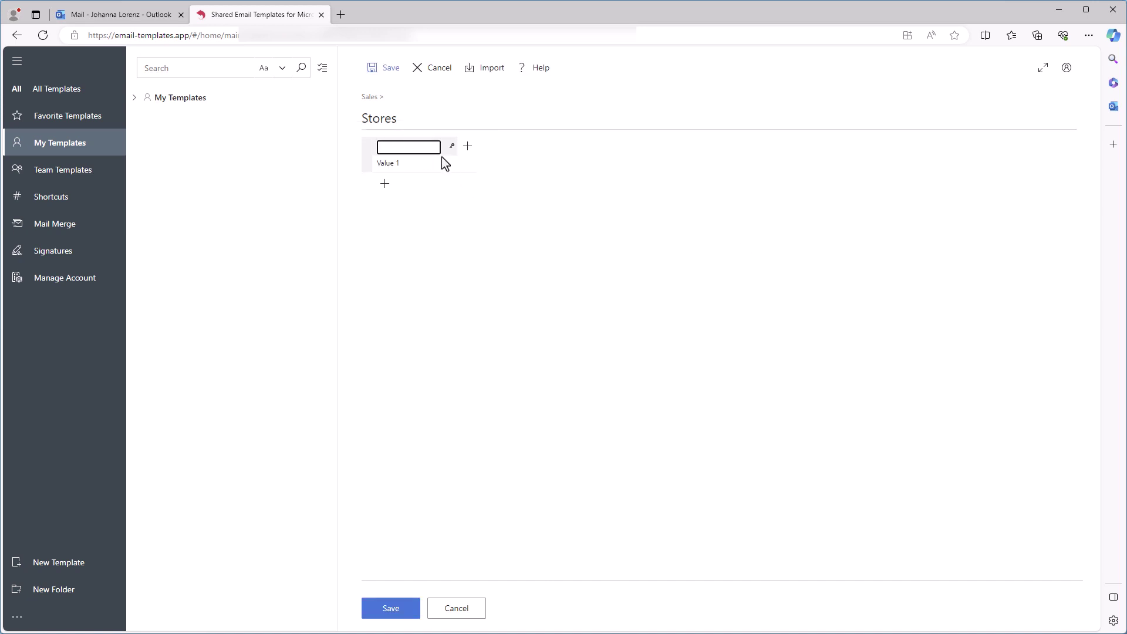
{"action": "type", "text": "City"}
{"action": "left_click", "coordinate": [411, 165]}
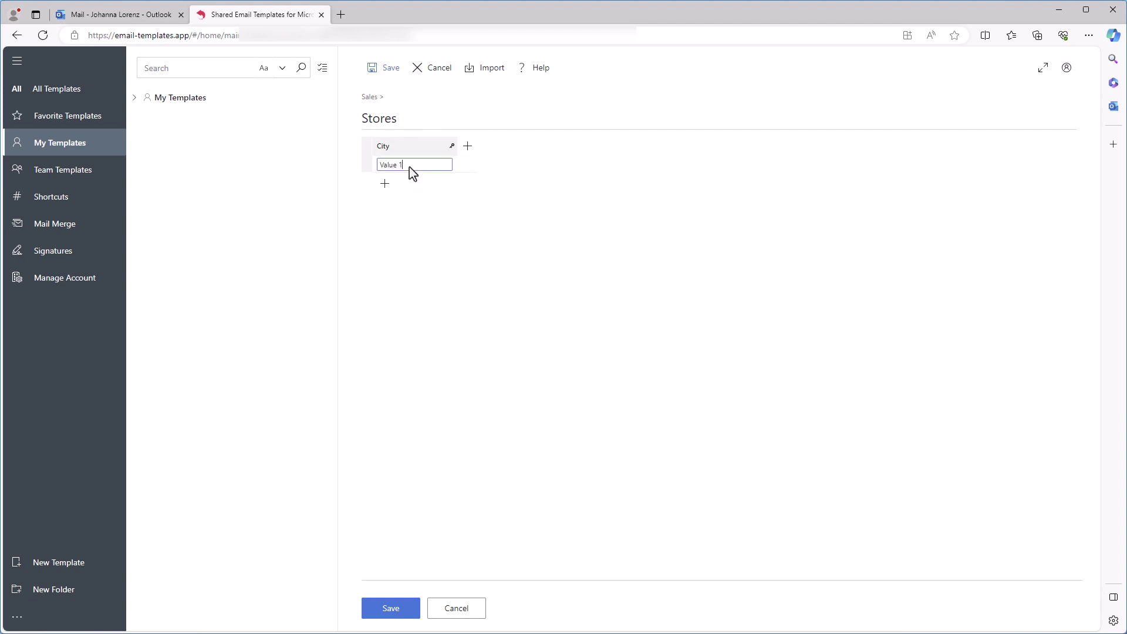
{"action": "type", "text": "New Y"}
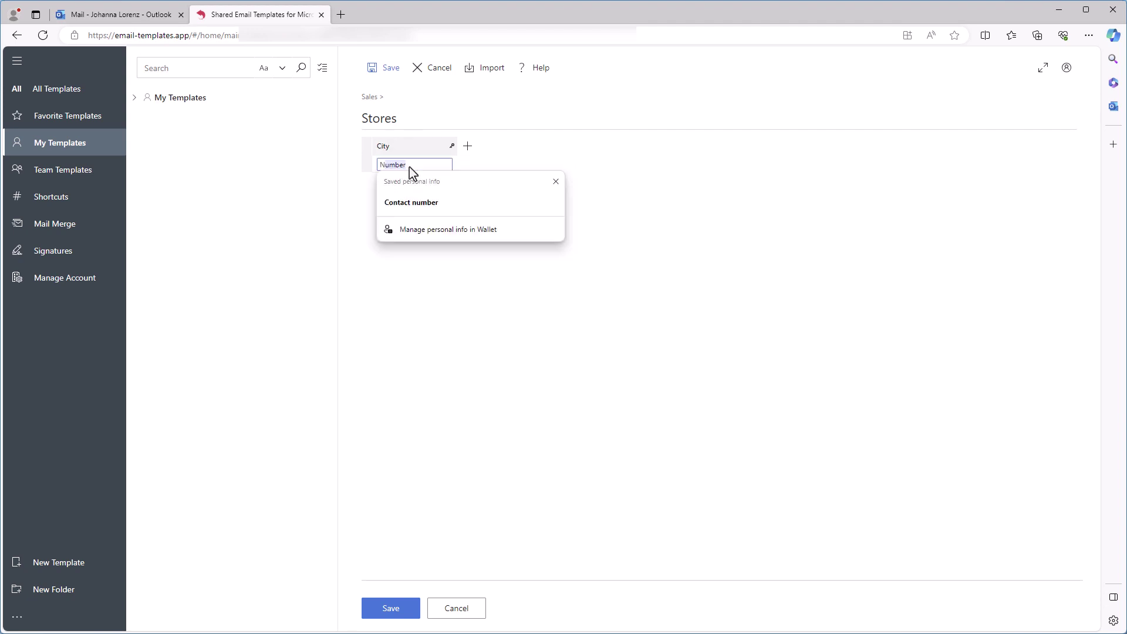
{"action": "type", "text": "ork"}
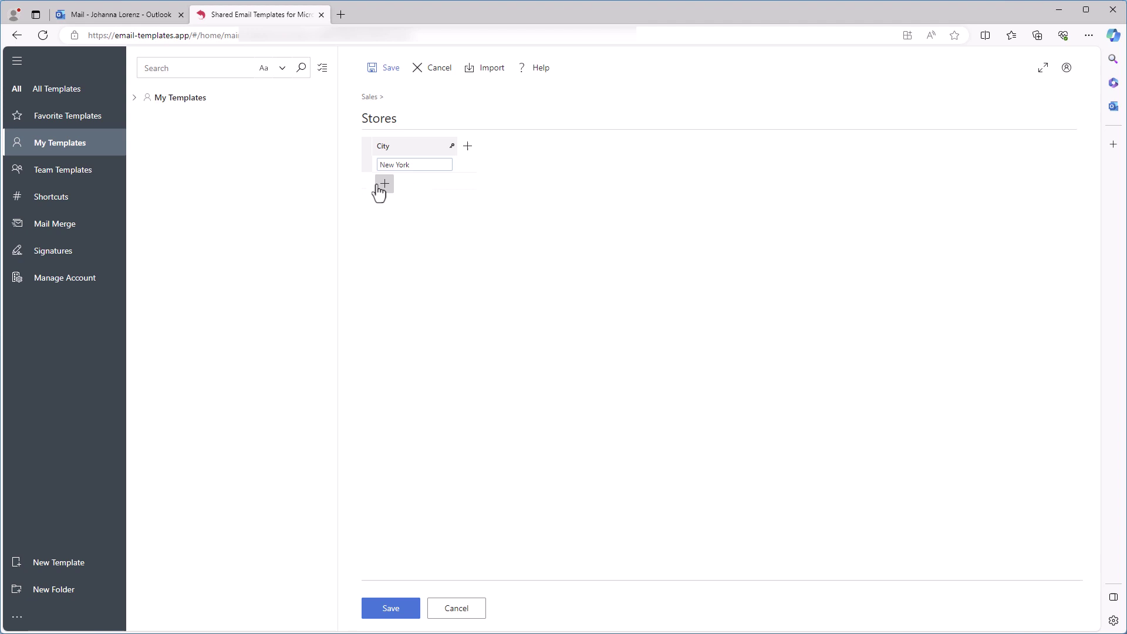
{"action": "left_click", "coordinate": [385, 183]}
{"action": "type", "text": "London"}
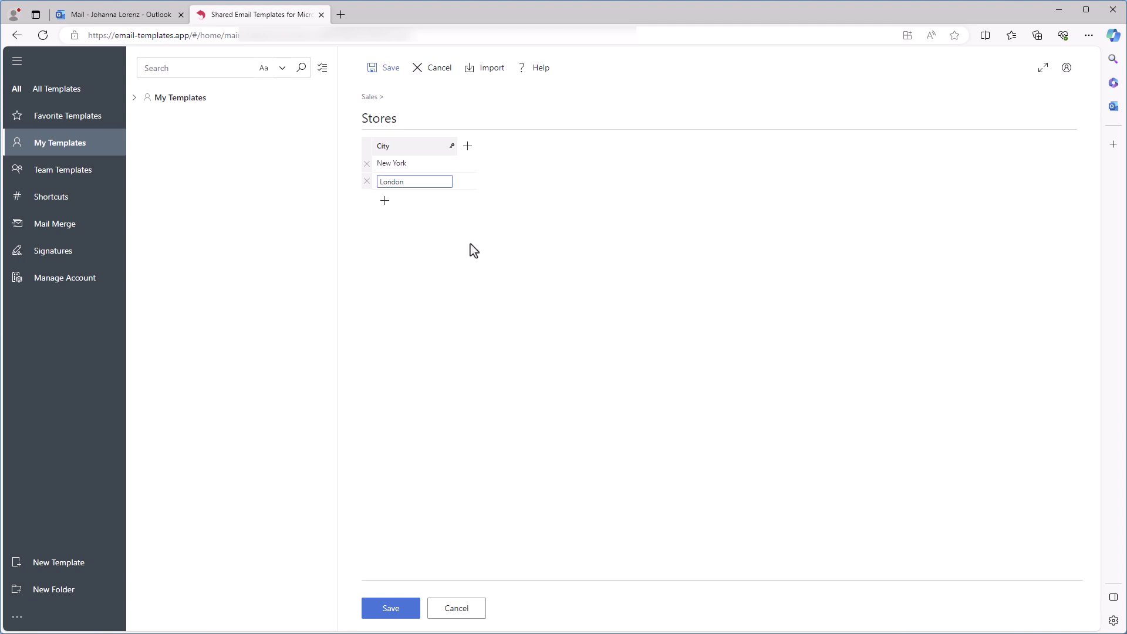
{"action": "left_click", "coordinate": [385, 200]}
{"action": "type", "text": "Paris"}
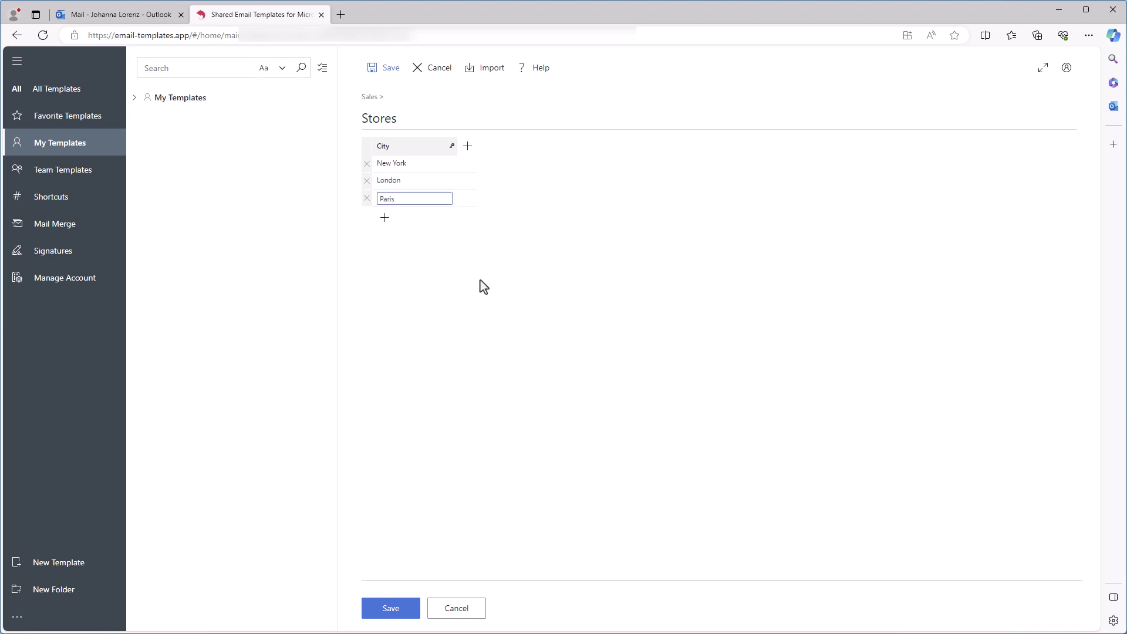
{"action": "left_click", "coordinate": [385, 217]}
{"action": "type", "text": "Berlin"}
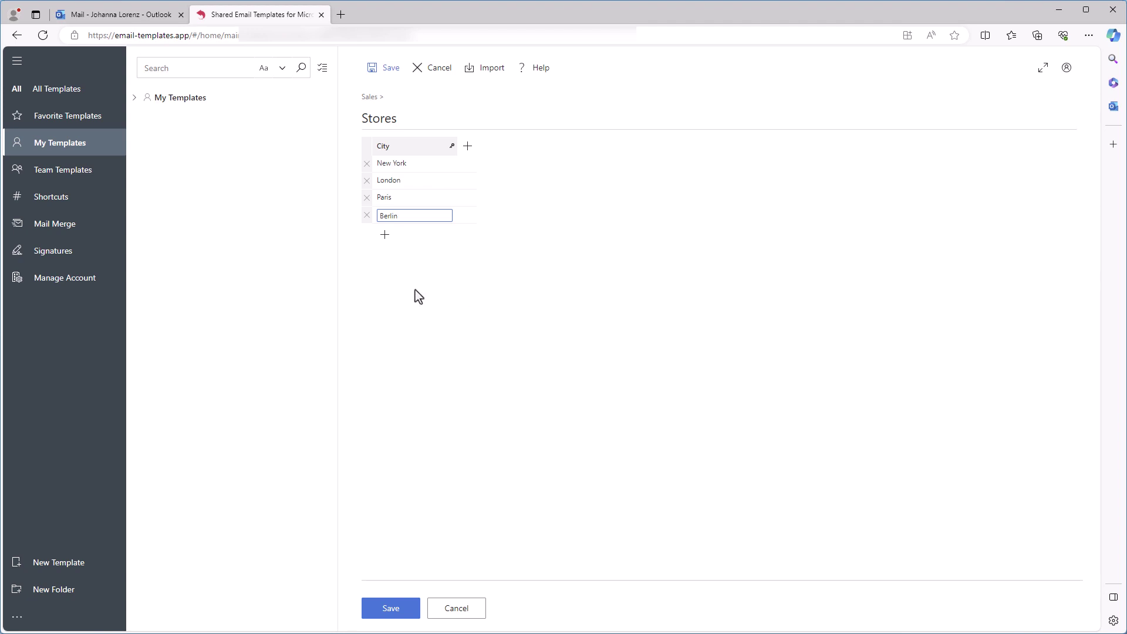
{"action": "left_click", "coordinate": [384, 234]}
{"action": "type", "text": "Toronto"}
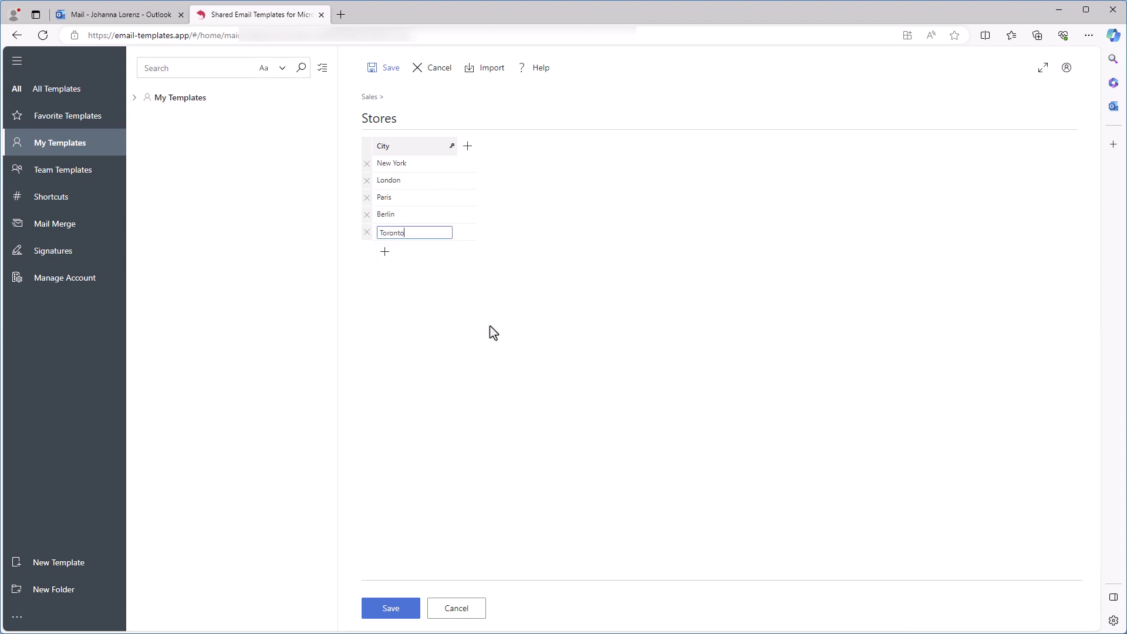
{"action": "left_click", "coordinate": [493, 332]}
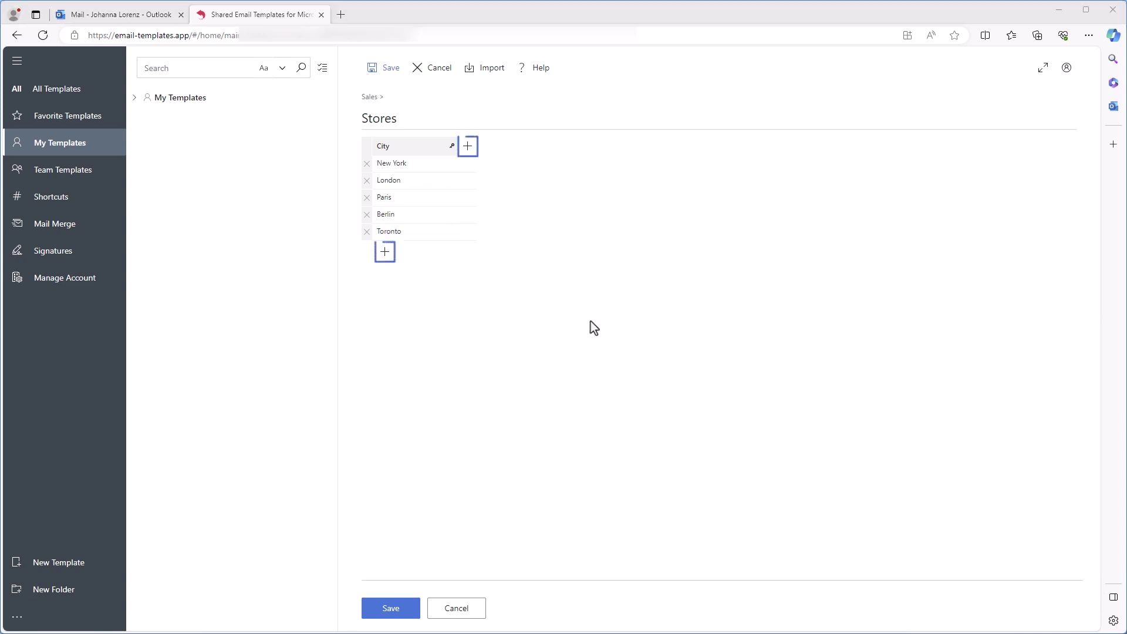
Add an Address column beside City and save the Stores dataset.
{"action": "left_click", "coordinate": [472, 153]}
{"action": "type", "text": "Address"}
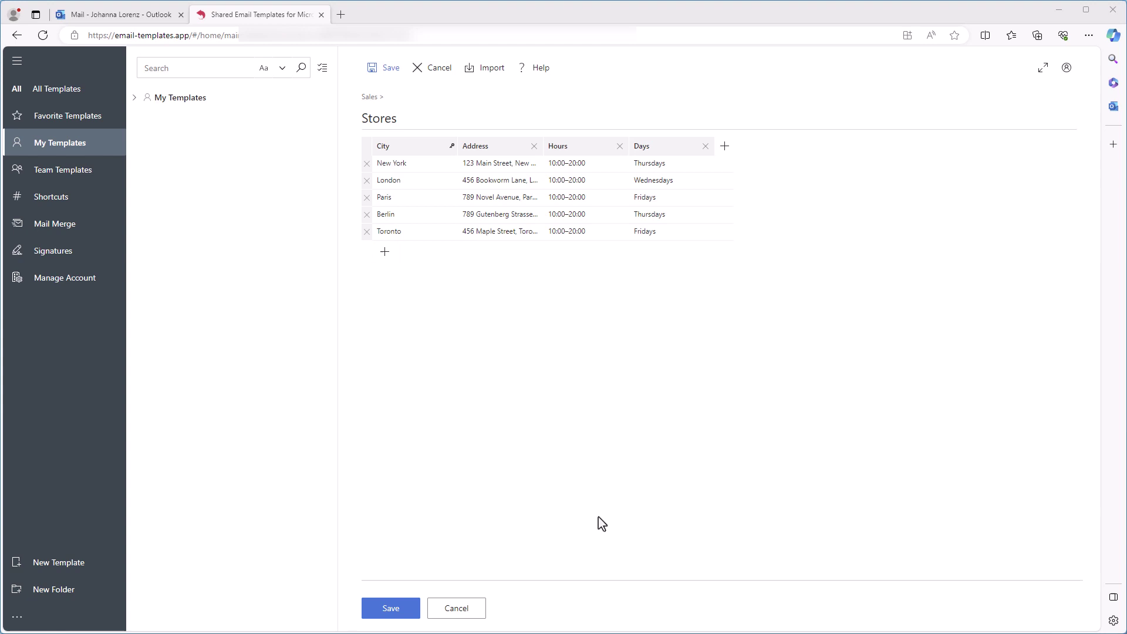
{"action": "left_click", "coordinate": [404, 611]}
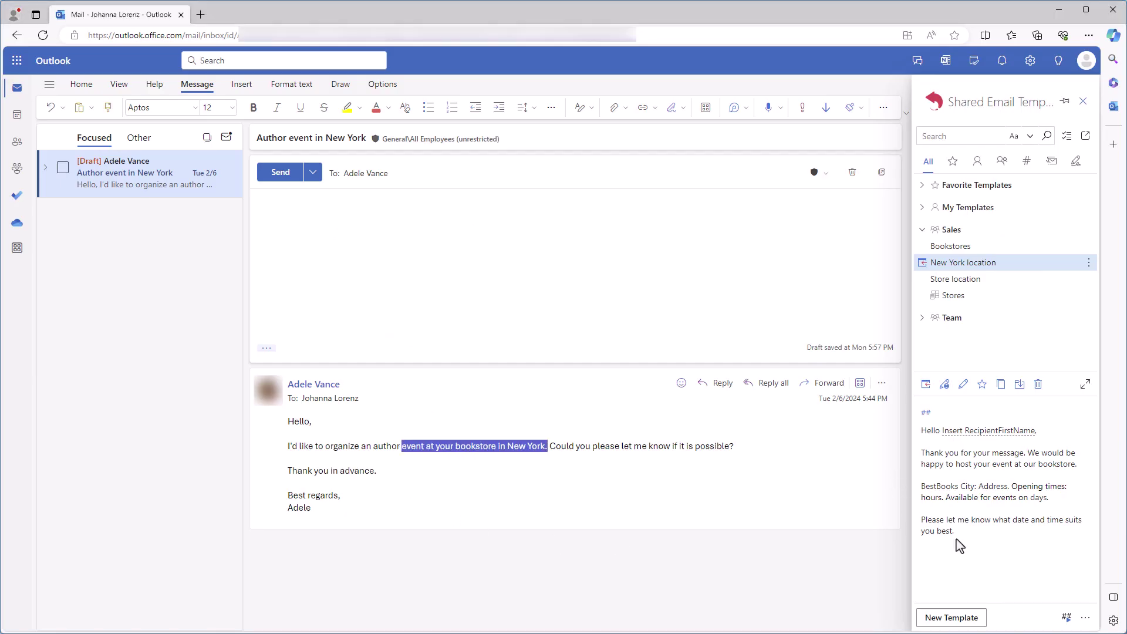
Open the New York location template for editing and select its City placeholder word.
{"action": "left_click", "coordinate": [963, 384]}
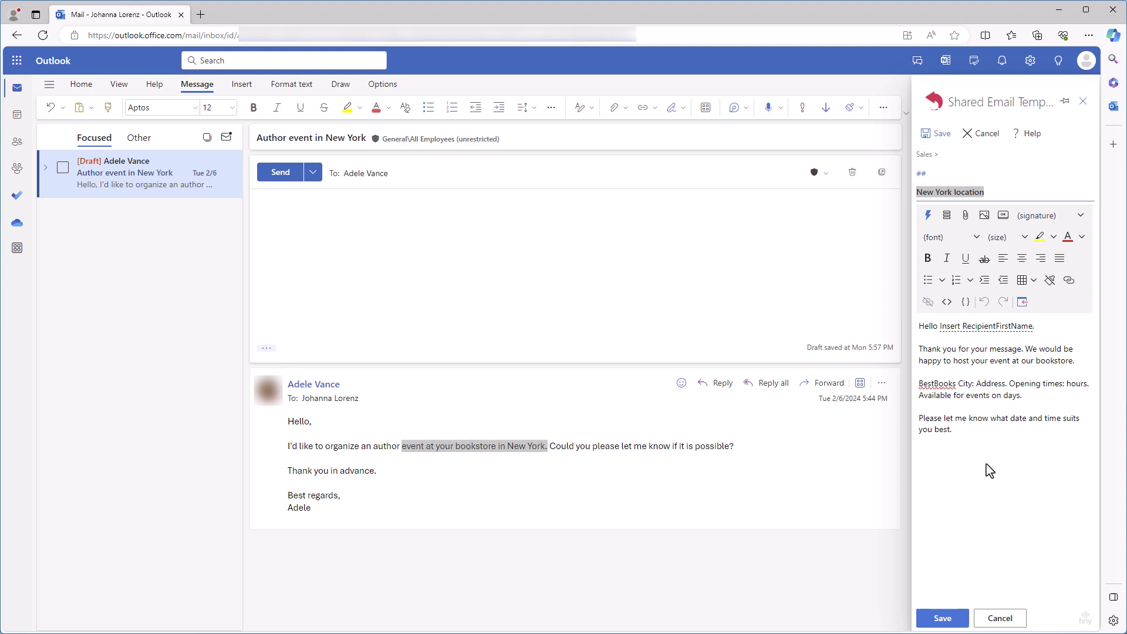
{"action": "double_click", "coordinate": [968, 387]}
{"action": "left_click", "coordinate": [991, 388]}
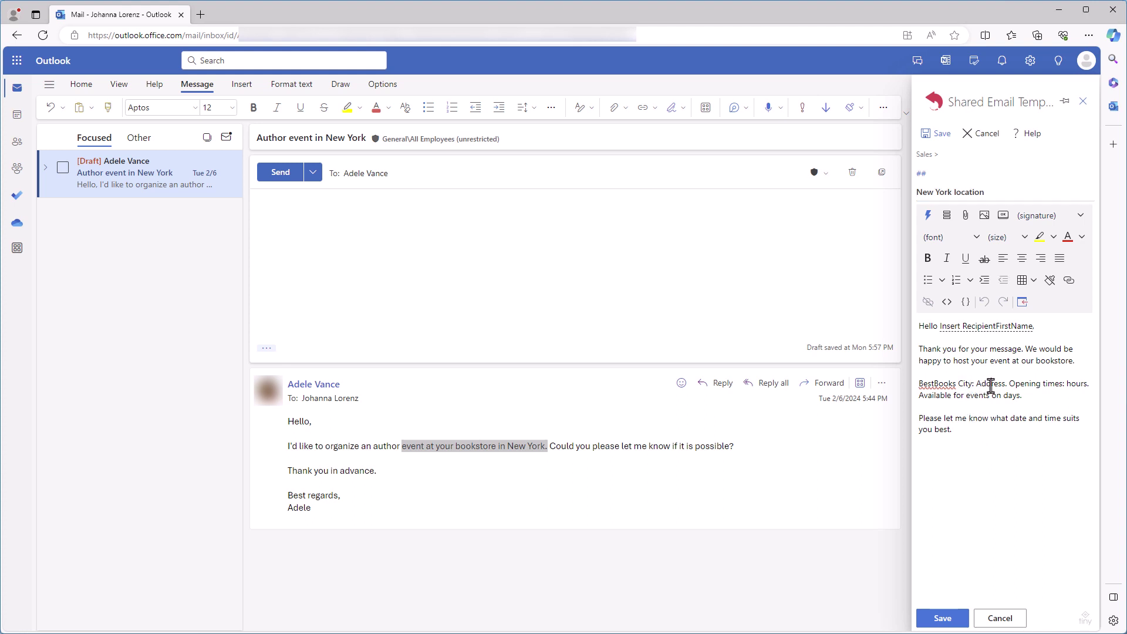
{"action": "double_click", "coordinate": [991, 387]}
{"action": "double_click", "coordinate": [1079, 386]}
{"action": "double_click", "coordinate": [1011, 396]}
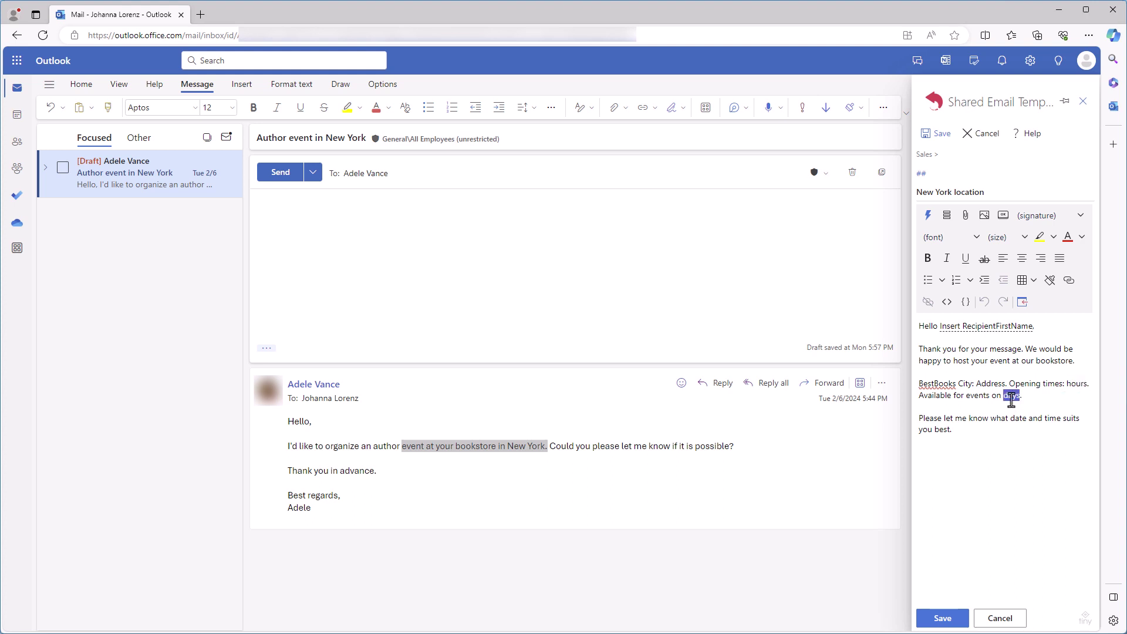
{"action": "double_click", "coordinate": [964, 385]}
Replace City with an Insert Dataset Value macro: Stores dataset, City column, key New York.
{"action": "left_click", "coordinate": [927, 218]}
{"action": "type", "text": "i"}
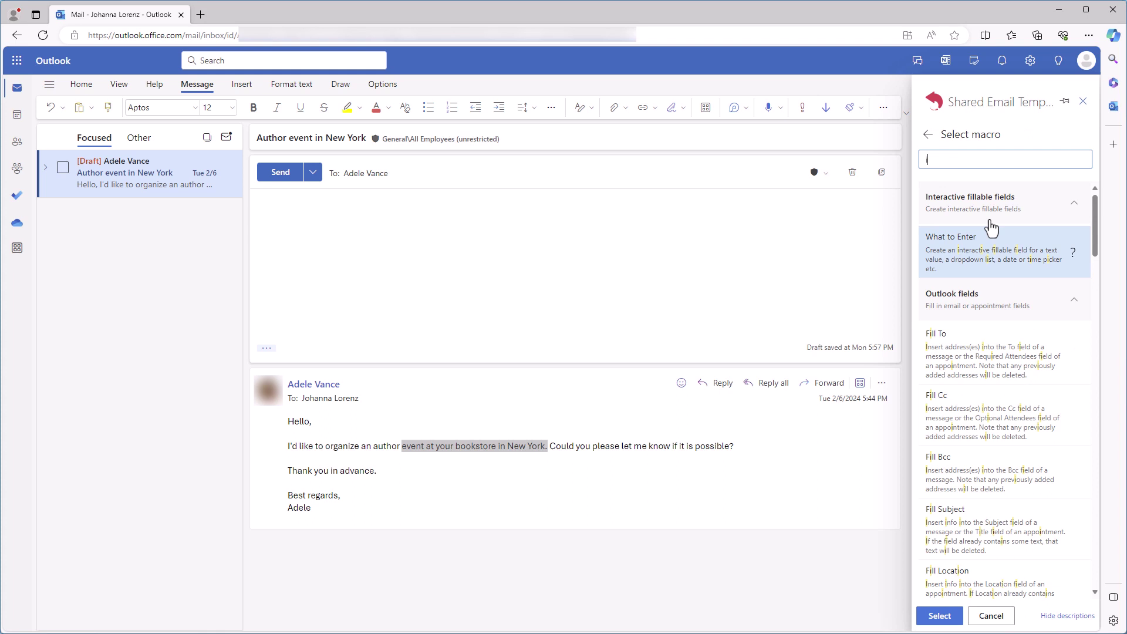
{"action": "type", "text": "nsert dat"}
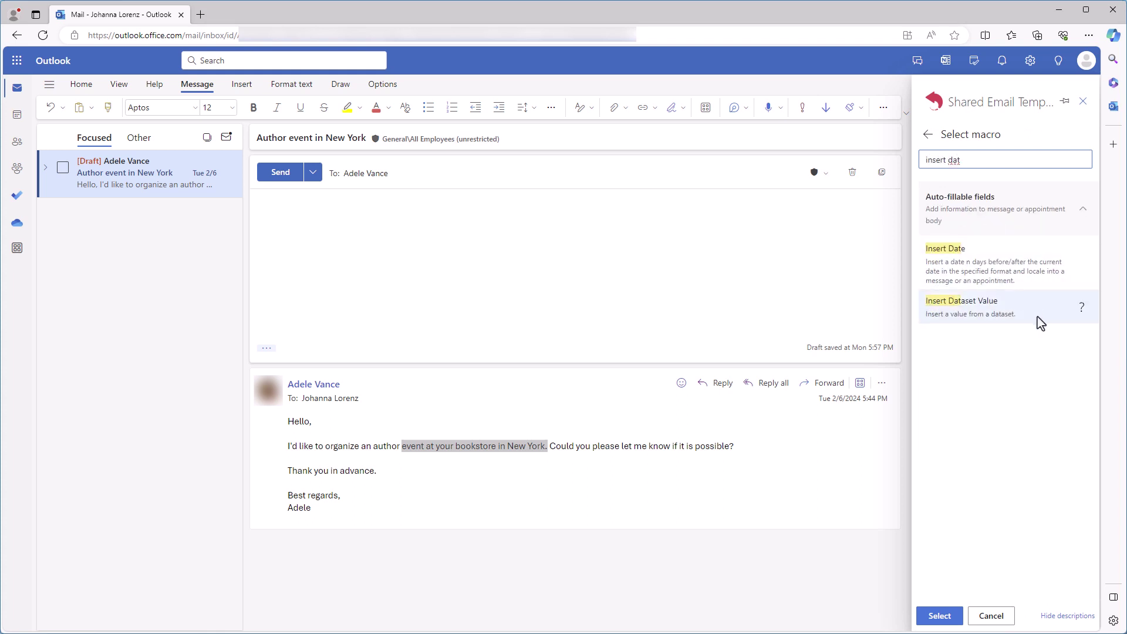
{"action": "left_click", "coordinate": [1037, 315]}
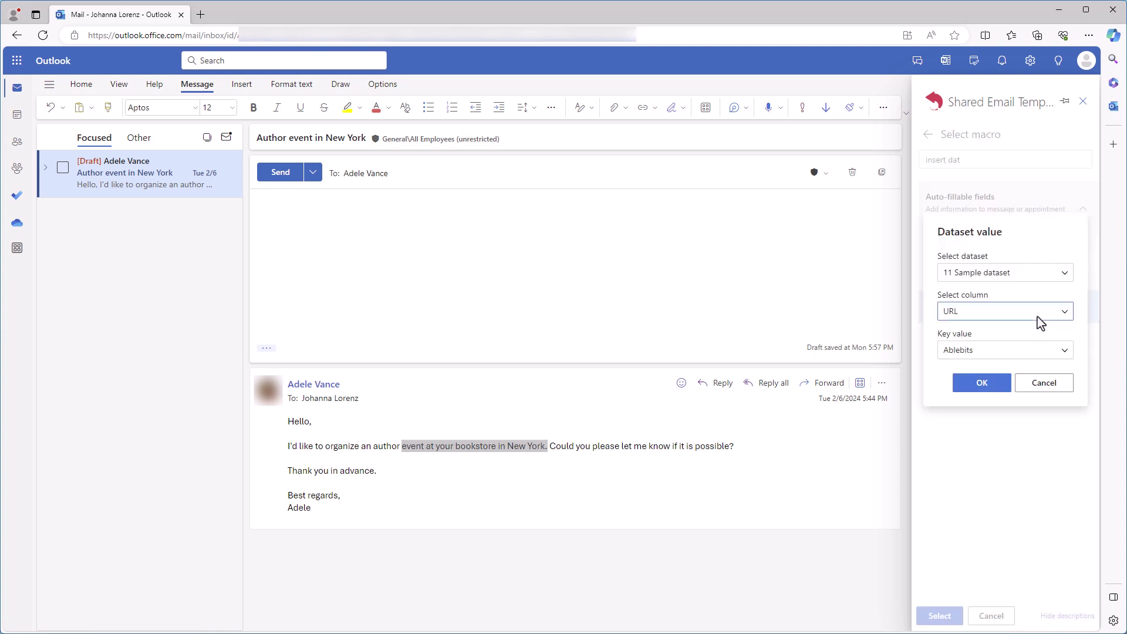
{"action": "left_click", "coordinate": [1063, 276]}
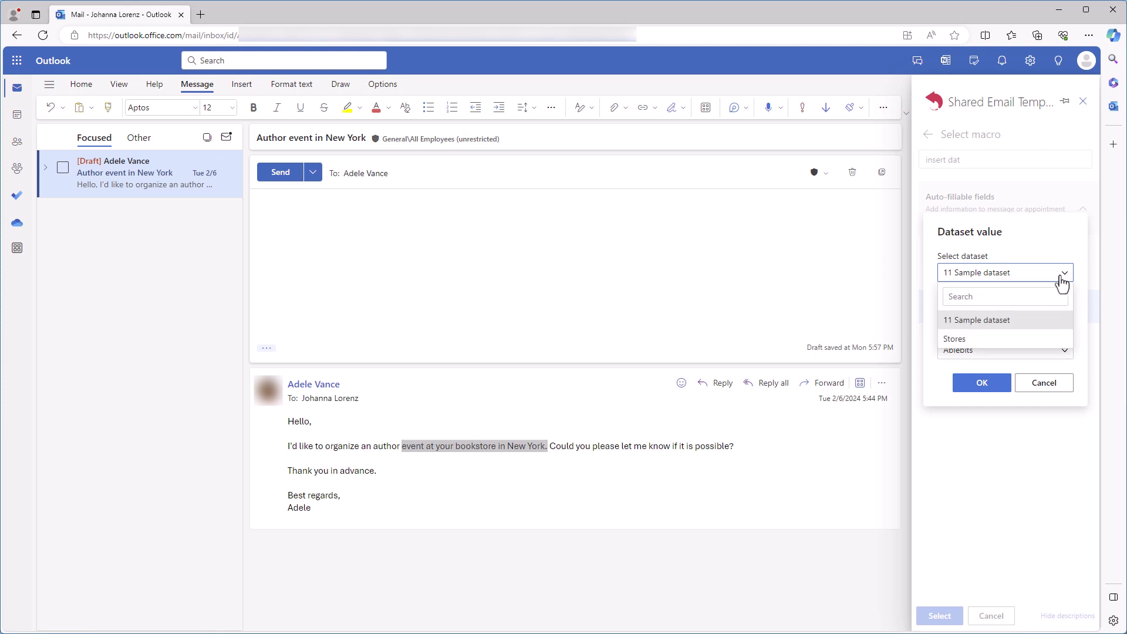
{"action": "left_click", "coordinate": [1050, 339]}
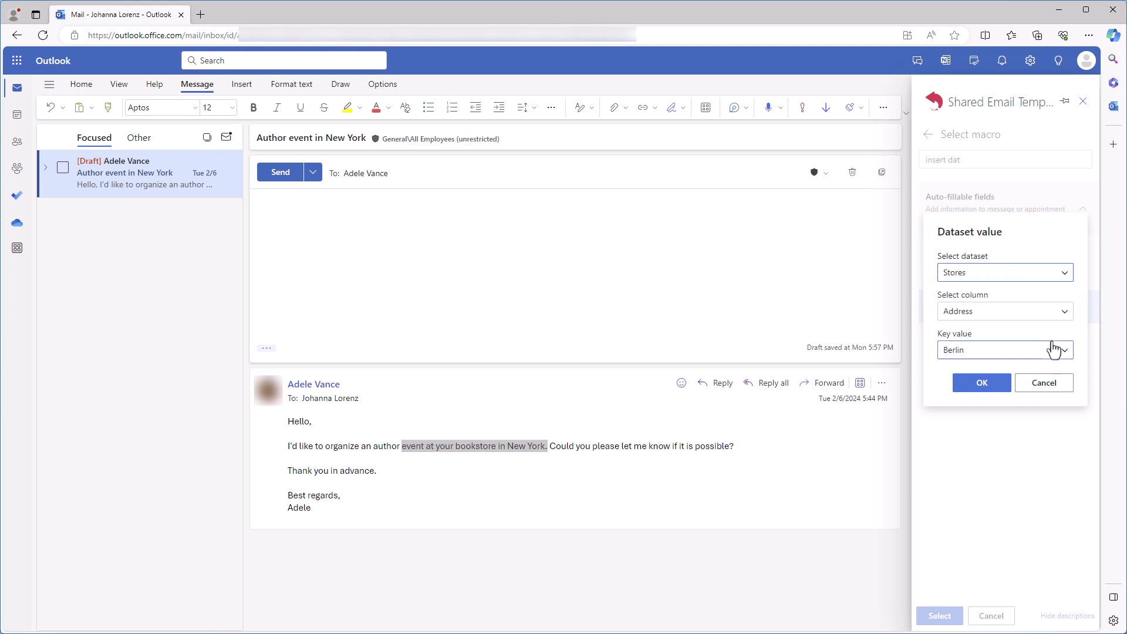
{"action": "left_click", "coordinate": [1060, 317]}
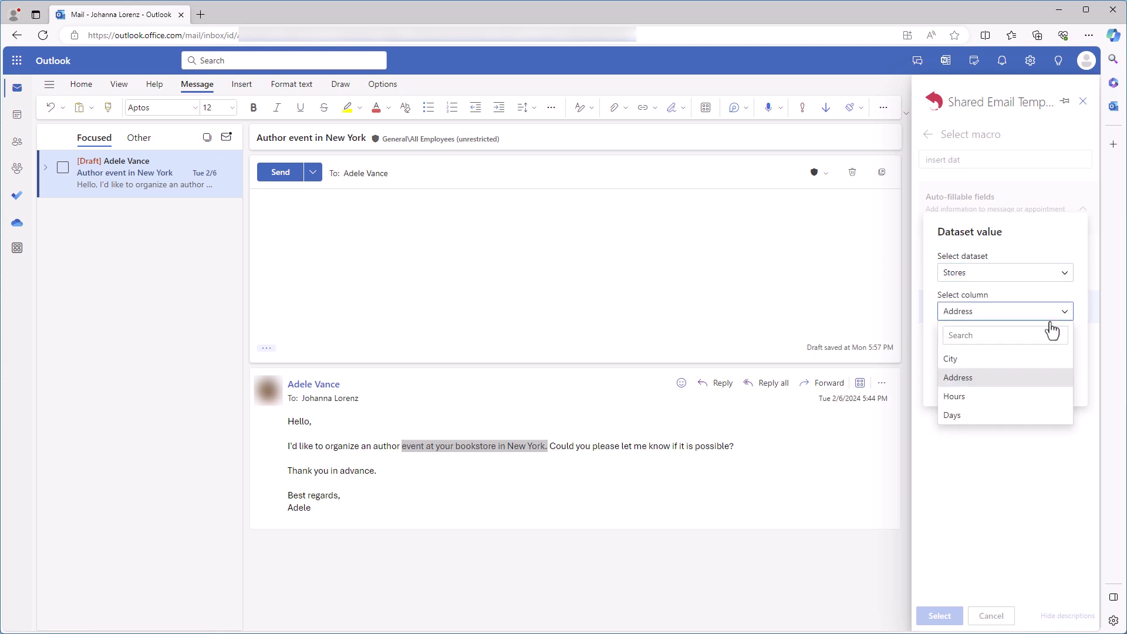
{"action": "left_click", "coordinate": [1019, 360]}
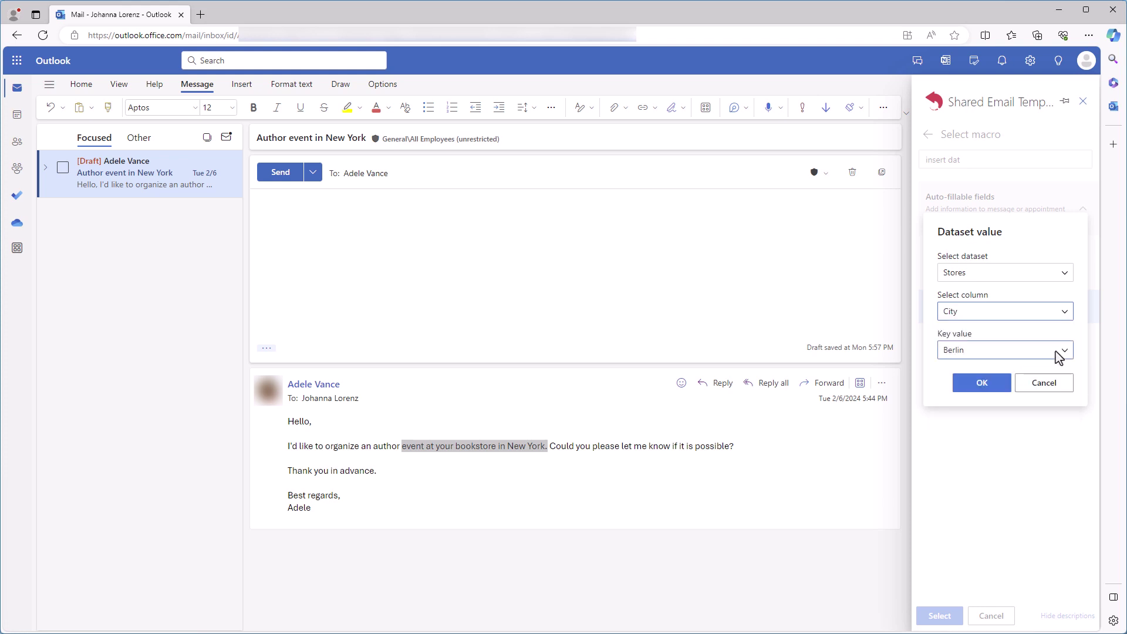
{"action": "left_click", "coordinate": [1061, 352]}
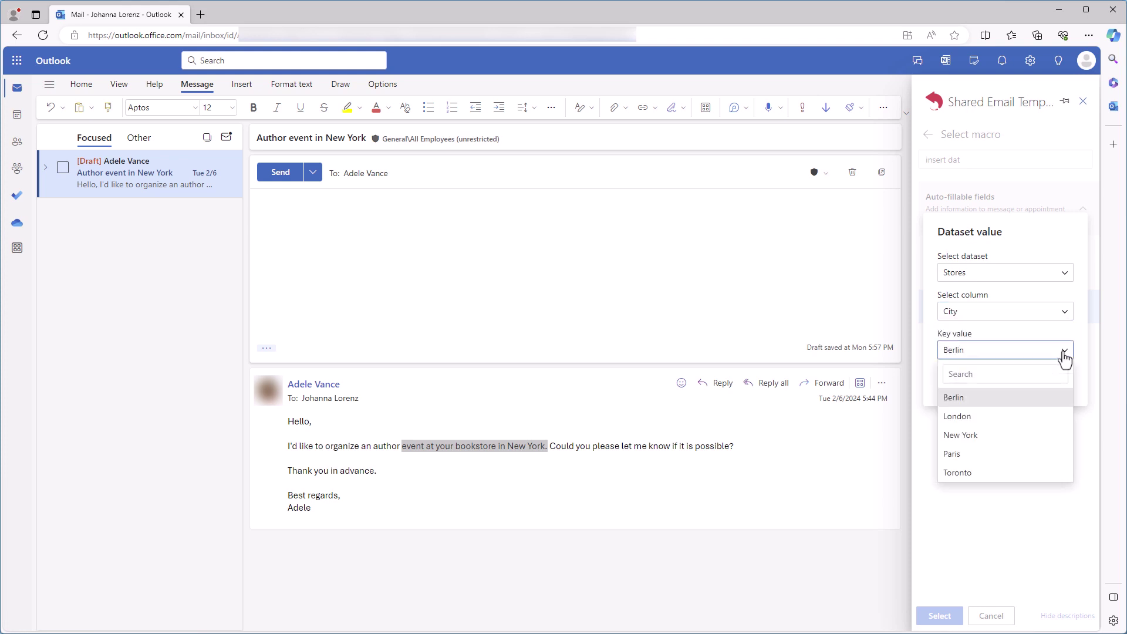
{"action": "left_click", "coordinate": [1002, 437]}
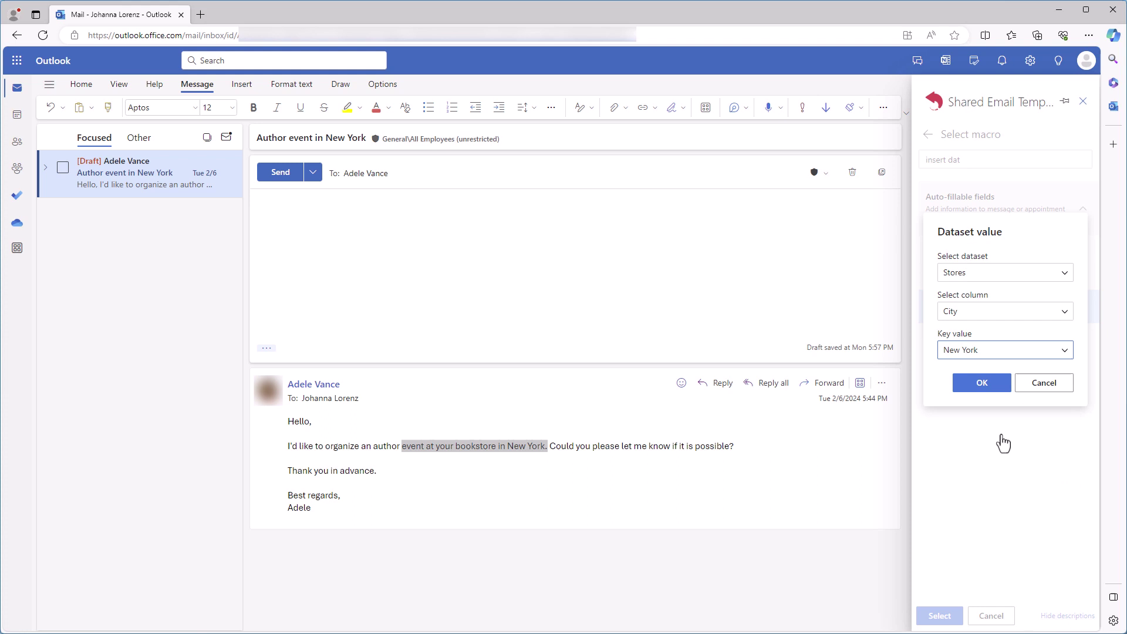
{"action": "left_click", "coordinate": [997, 388]}
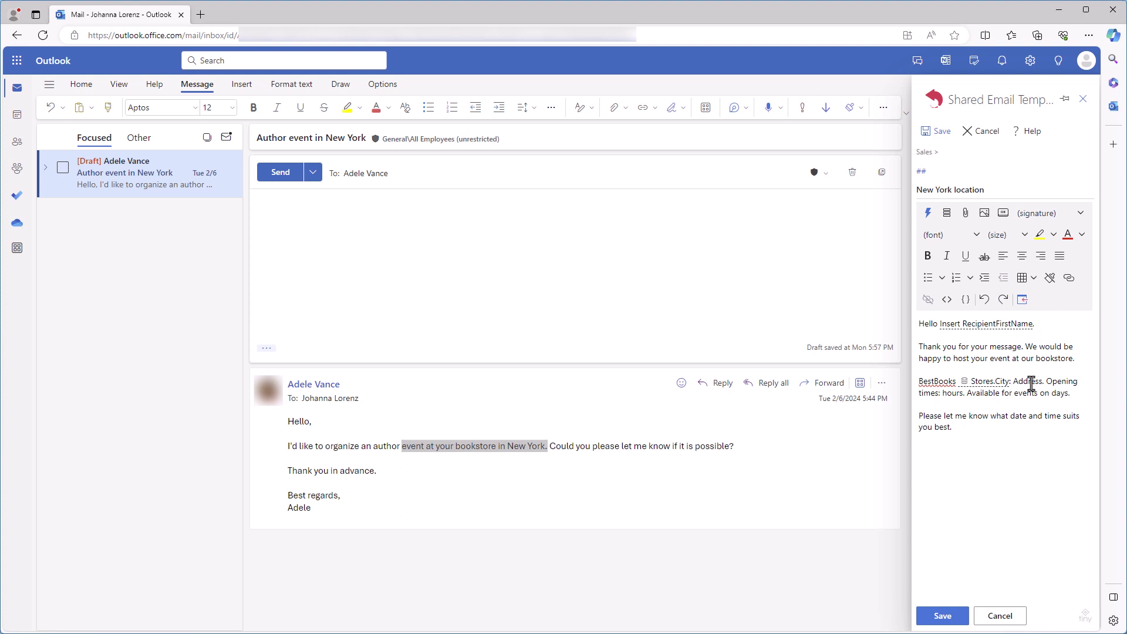
Replace the word Address with the Stores Address value keyed to New York.
{"action": "double_click", "coordinate": [1029, 381]}
{"action": "left_click", "coordinate": [927, 212]}
{"action": "left_click", "coordinate": [1030, 195]}
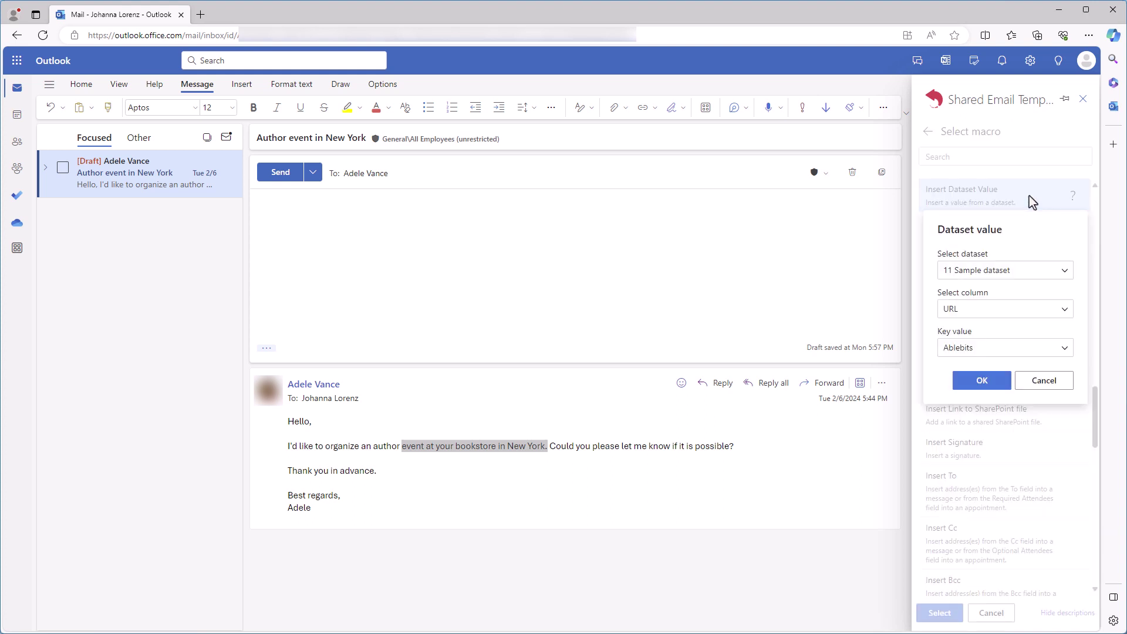
{"action": "left_click", "coordinate": [1063, 273]}
{"action": "left_click", "coordinate": [1031, 348]}
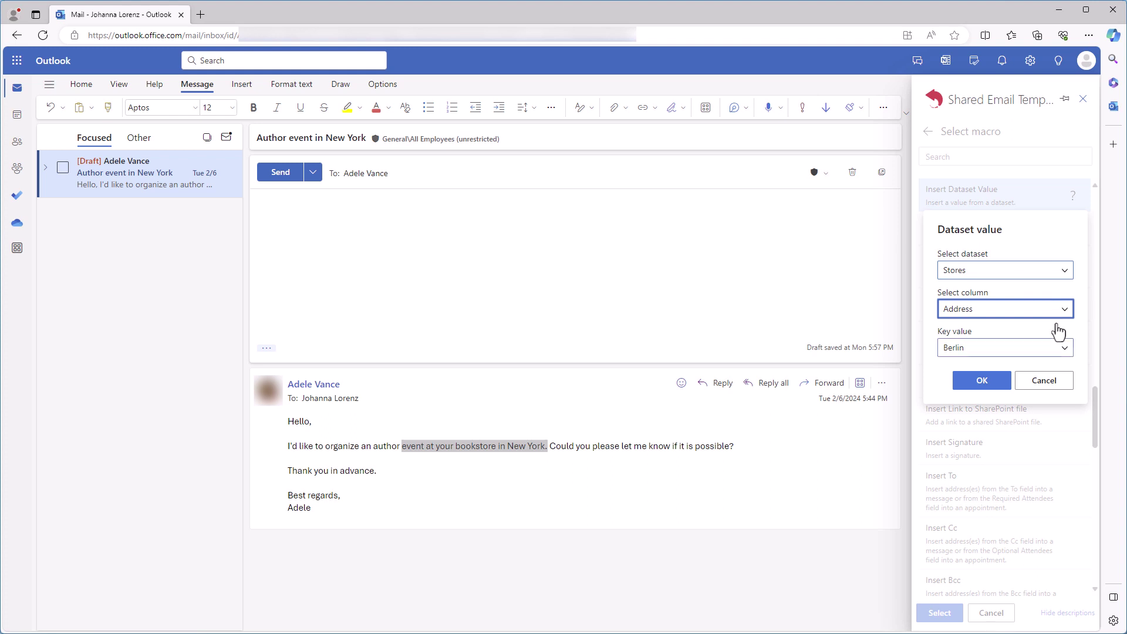
{"action": "left_click", "coordinate": [1064, 348]}
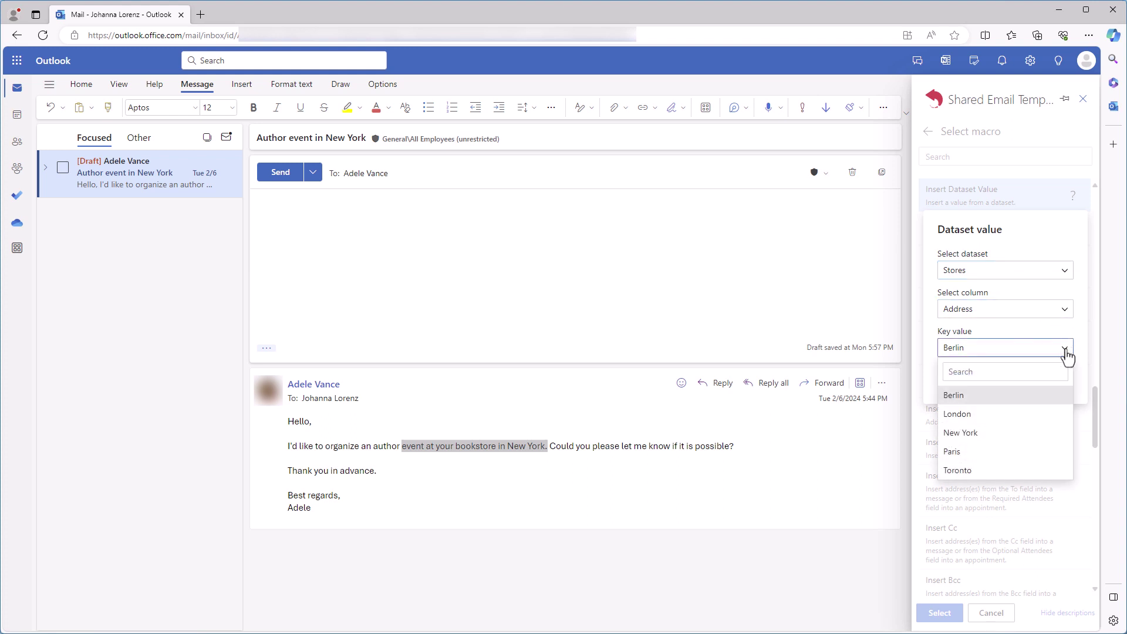
{"action": "left_click", "coordinate": [1027, 433]}
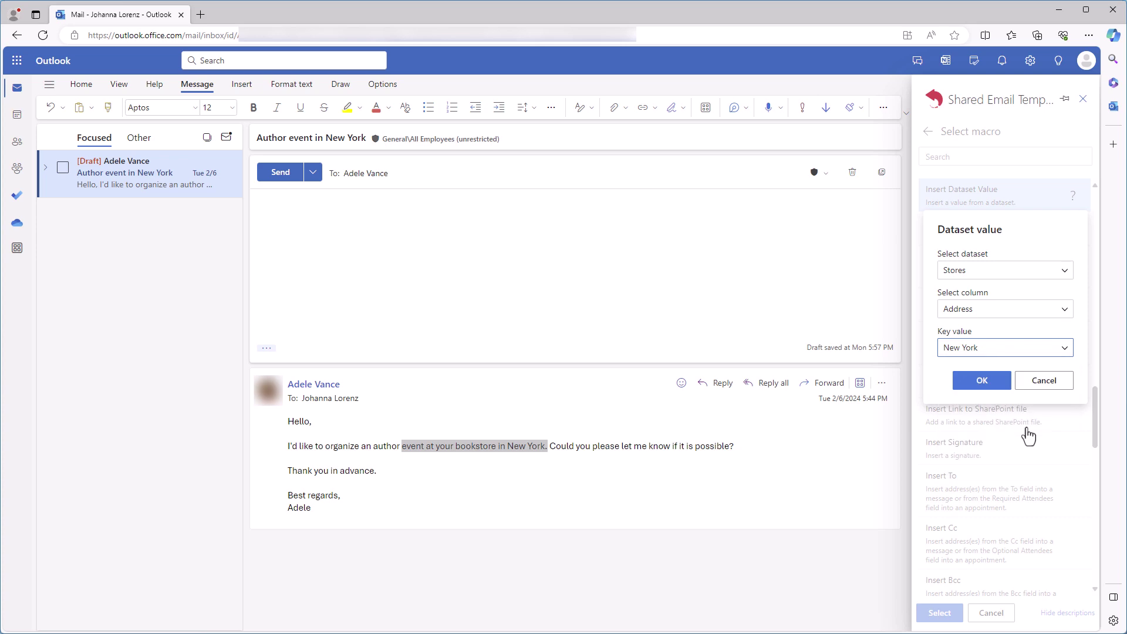
{"action": "left_click", "coordinate": [1005, 386]}
Insert the Stores Hours value keyed to New York.
{"action": "left_click", "coordinate": [927, 213]}
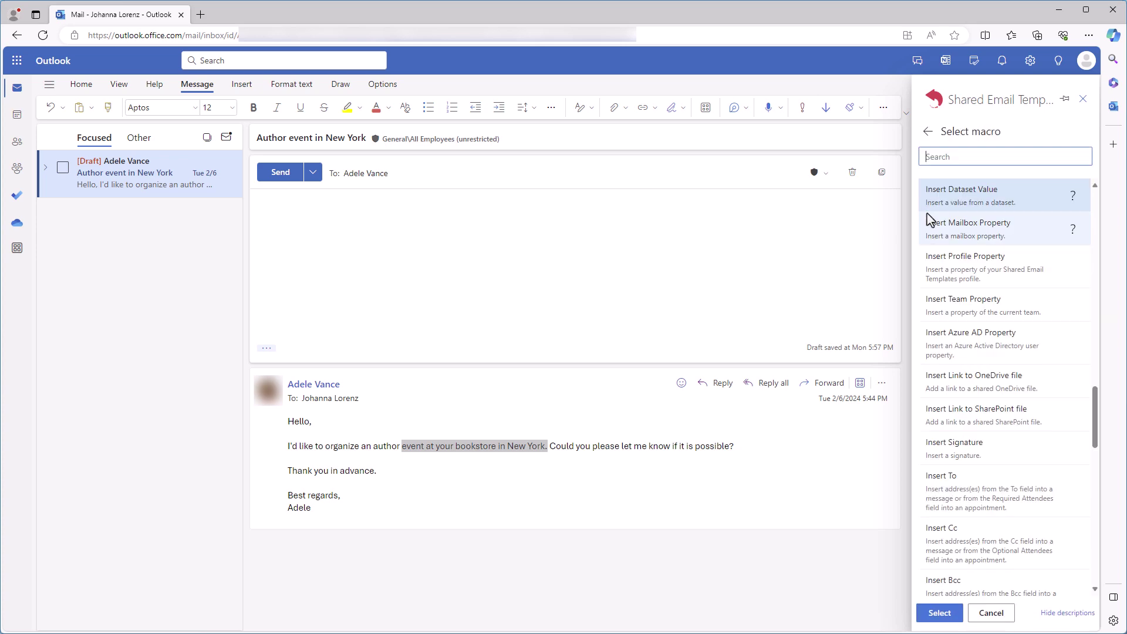
{"action": "double_click", "coordinate": [962, 194]}
{"action": "left_click", "coordinate": [1060, 309]}
{"action": "left_click", "coordinate": [1001, 402]}
{"action": "left_click", "coordinate": [1027, 350]}
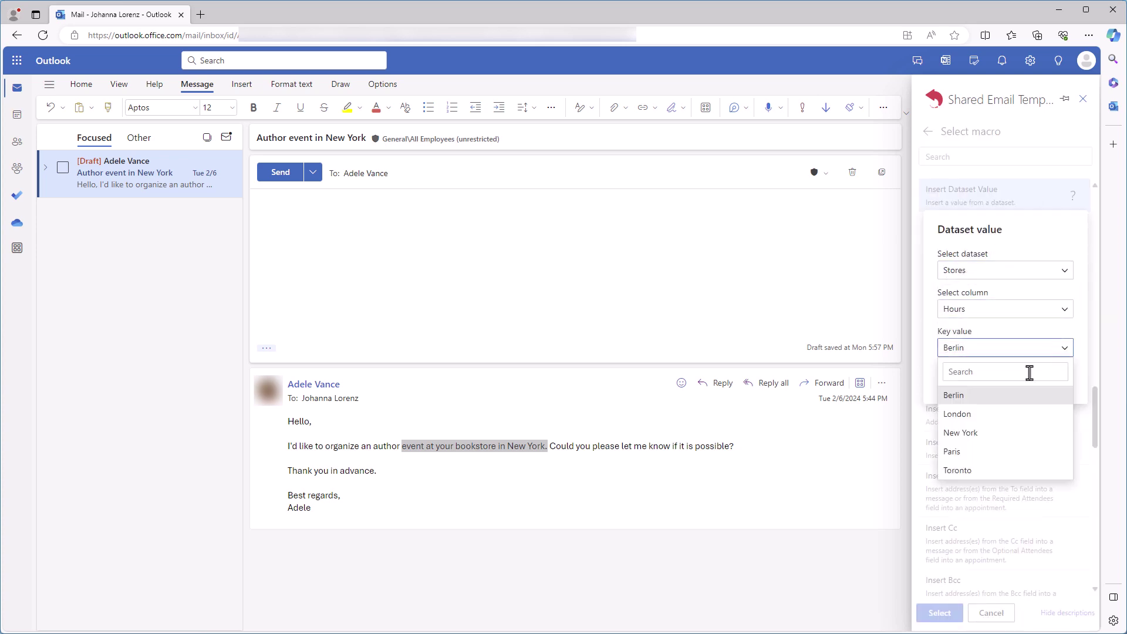
{"action": "left_click", "coordinate": [998, 428]}
Insert the Stores Days value keyed to New York.
{"action": "left_click", "coordinate": [981, 381]}
{"action": "left_click", "coordinate": [927, 212]}
{"action": "double_click", "coordinate": [1052, 201]}
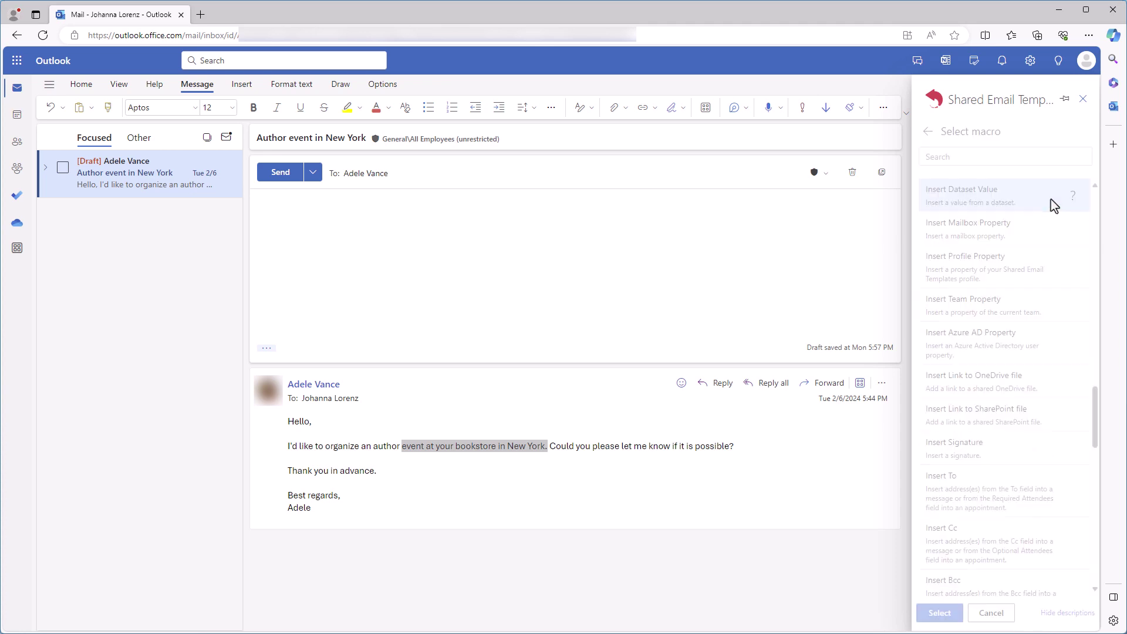
{"action": "left_click", "coordinate": [1005, 270]}
{"action": "left_click", "coordinate": [1019, 340]}
{"action": "left_click", "coordinate": [1005, 310]}
{"action": "left_click", "coordinate": [978, 413]}
{"action": "left_click", "coordinate": [1062, 357]}
{"action": "left_click", "coordinate": [995, 414]}
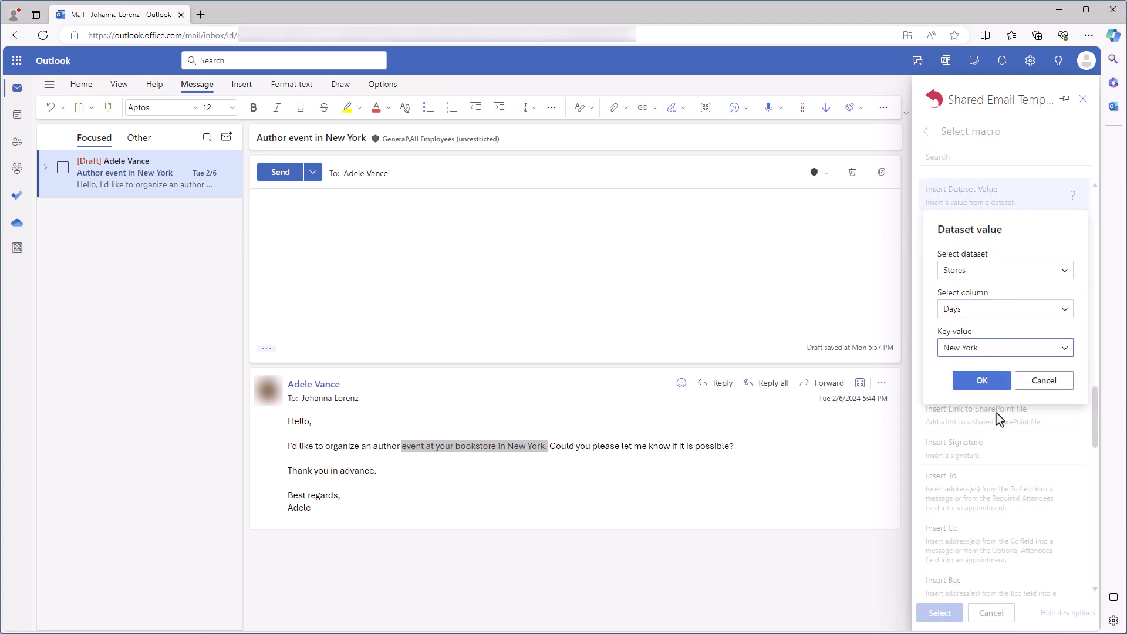
{"action": "left_click", "coordinate": [980, 381]}
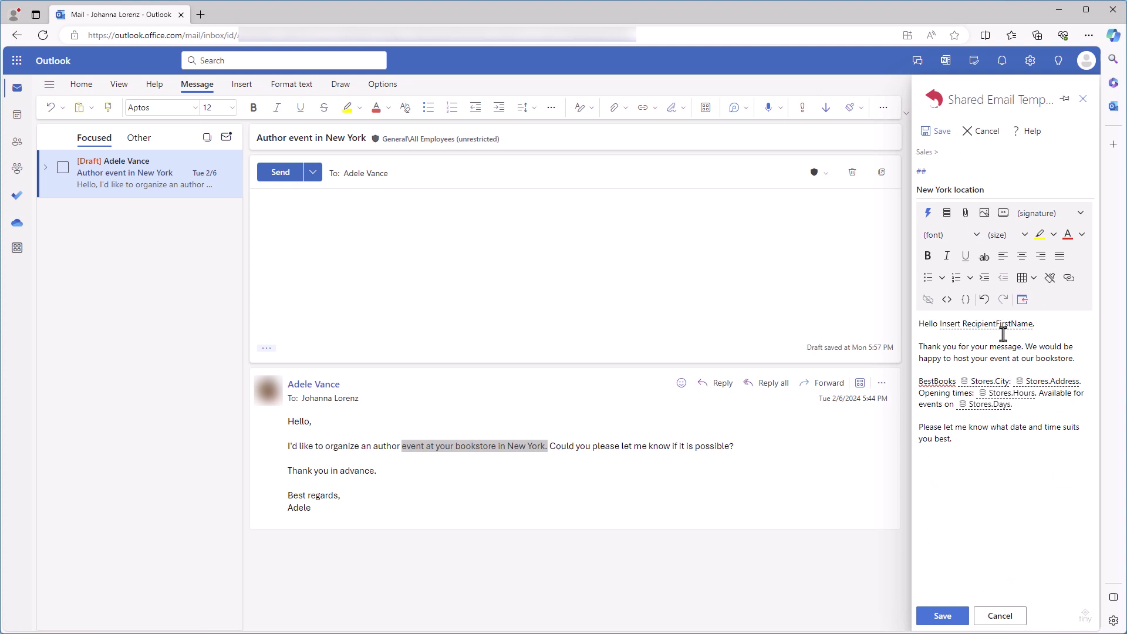
Insert the New York location template into the reply and select the filled-in store details.
{"action": "left_click", "coordinate": [1022, 300]}
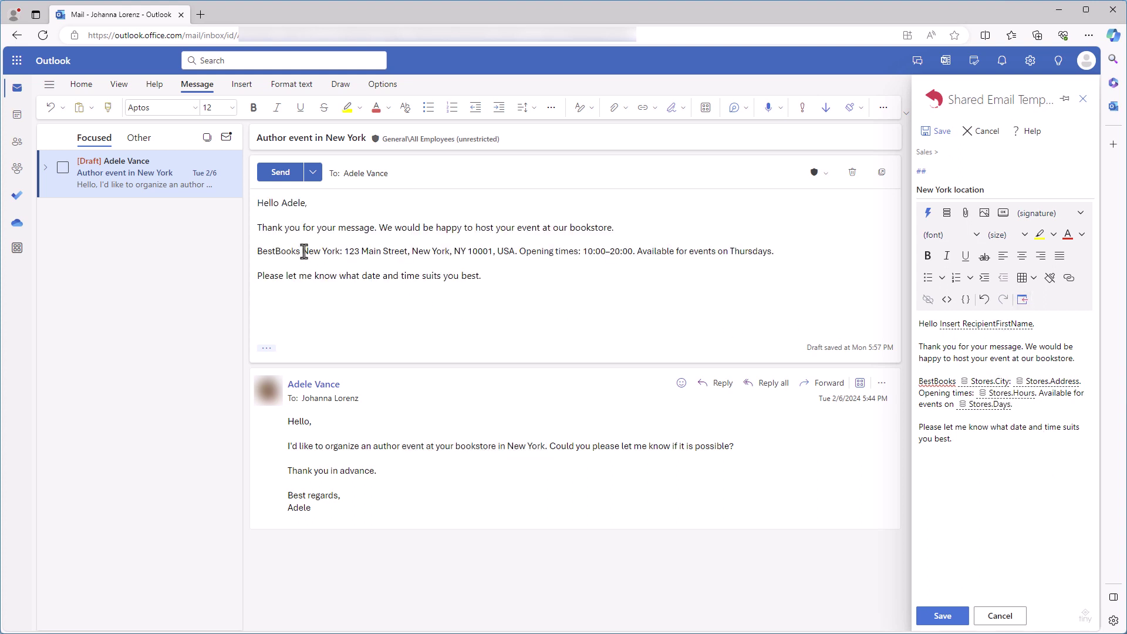
{"action": "left_click_drag", "start_coordinate": [303, 251], "coordinate": [633, 255]}
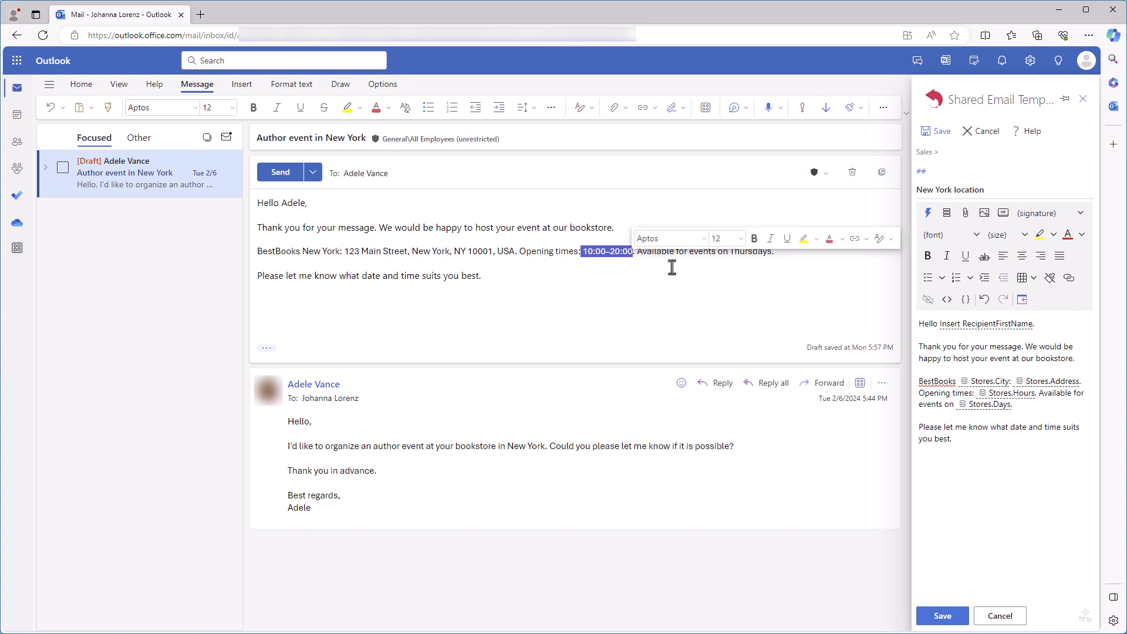
{"action": "left_click_drag", "start_coordinate": [730, 253], "coordinate": [771, 253]}
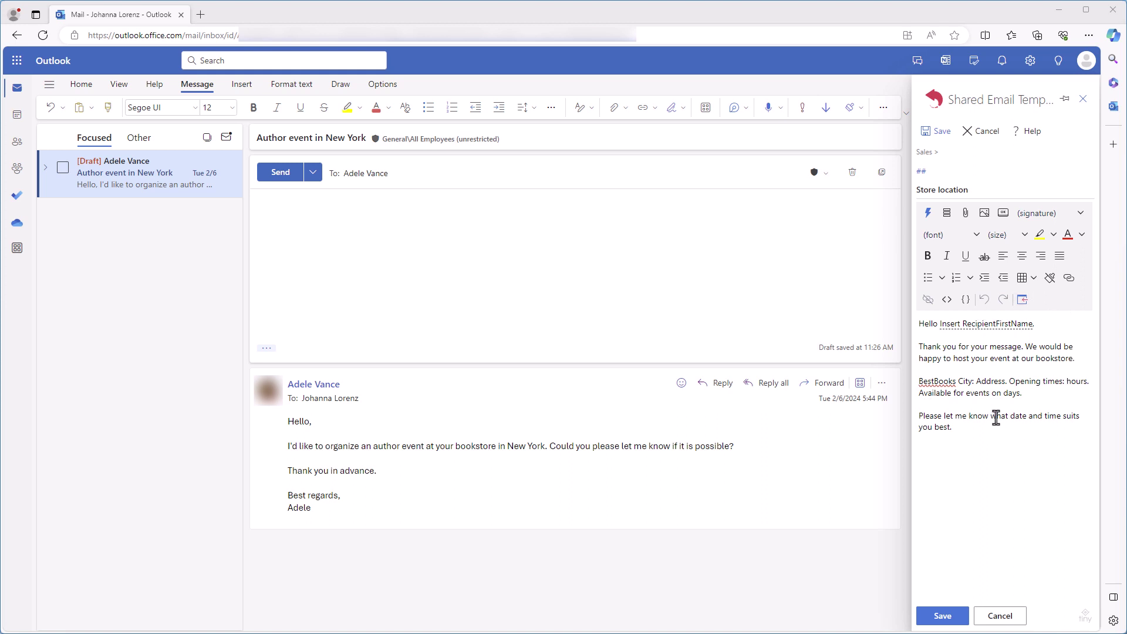
Replace City with a Dataset-type What to Enter field 'Choose a city' using Stores' City column.
{"action": "double_click", "coordinate": [965, 382]}
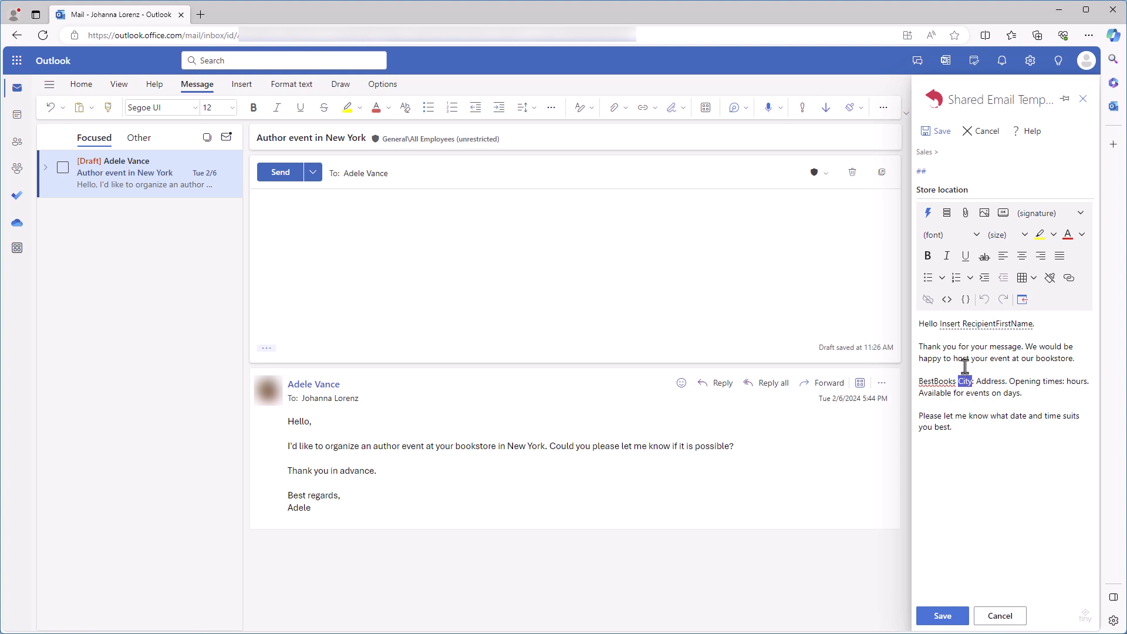
{"action": "left_click", "coordinate": [928, 213]}
{"action": "type", "text": "what"}
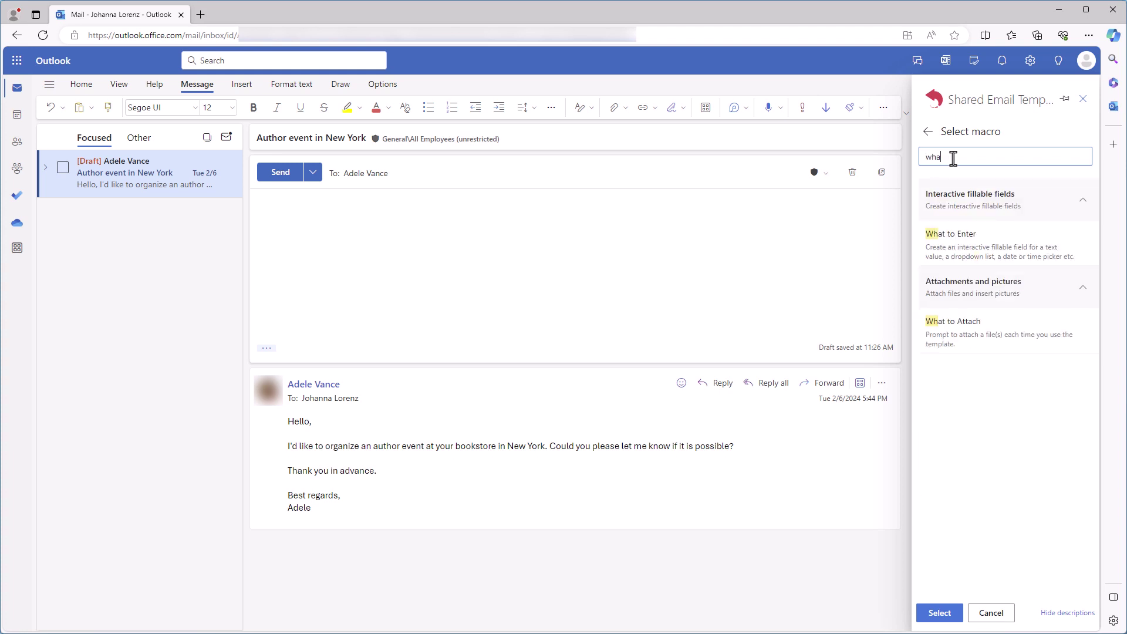
{"action": "left_click", "coordinate": [977, 247]}
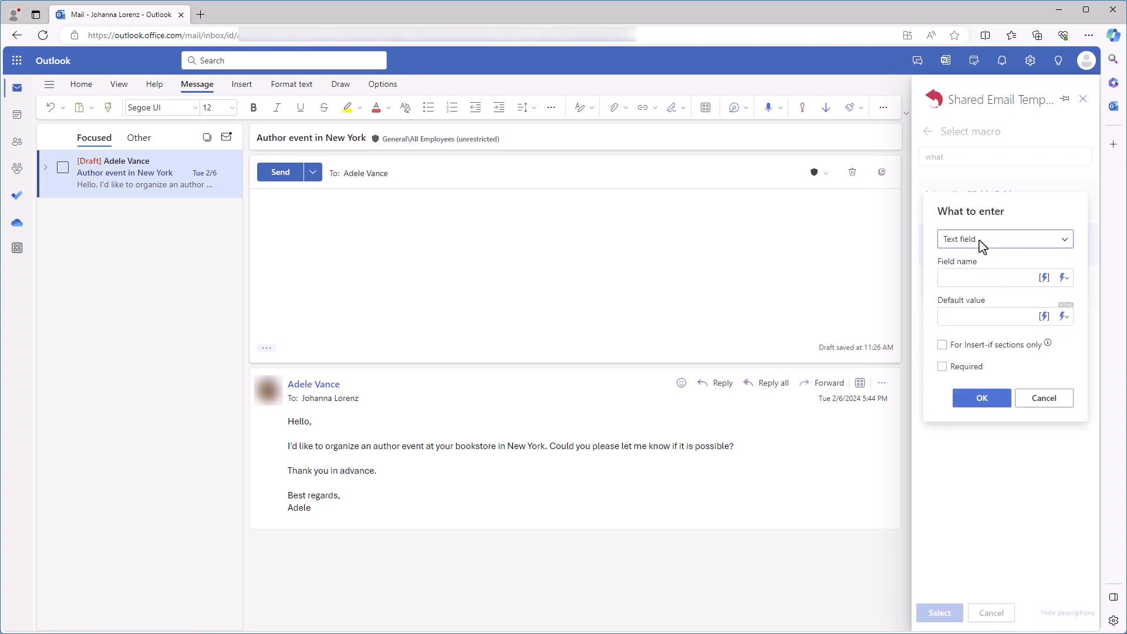
{"action": "left_click", "coordinate": [1067, 251]}
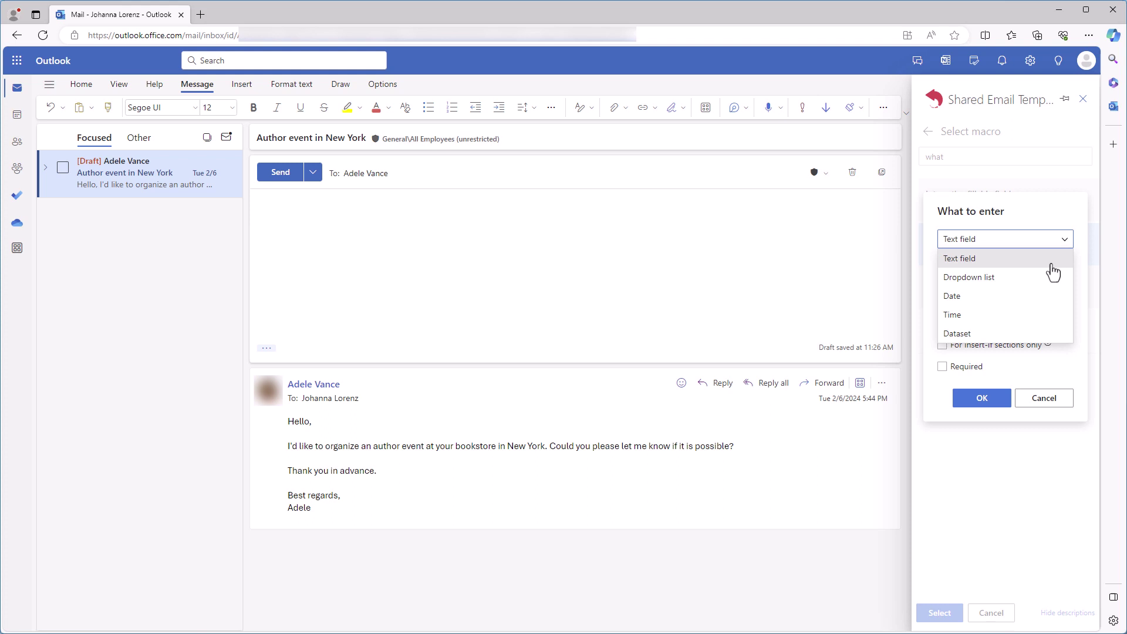
{"action": "left_click", "coordinate": [1034, 334]}
{"action": "left_click", "coordinate": [1007, 279]}
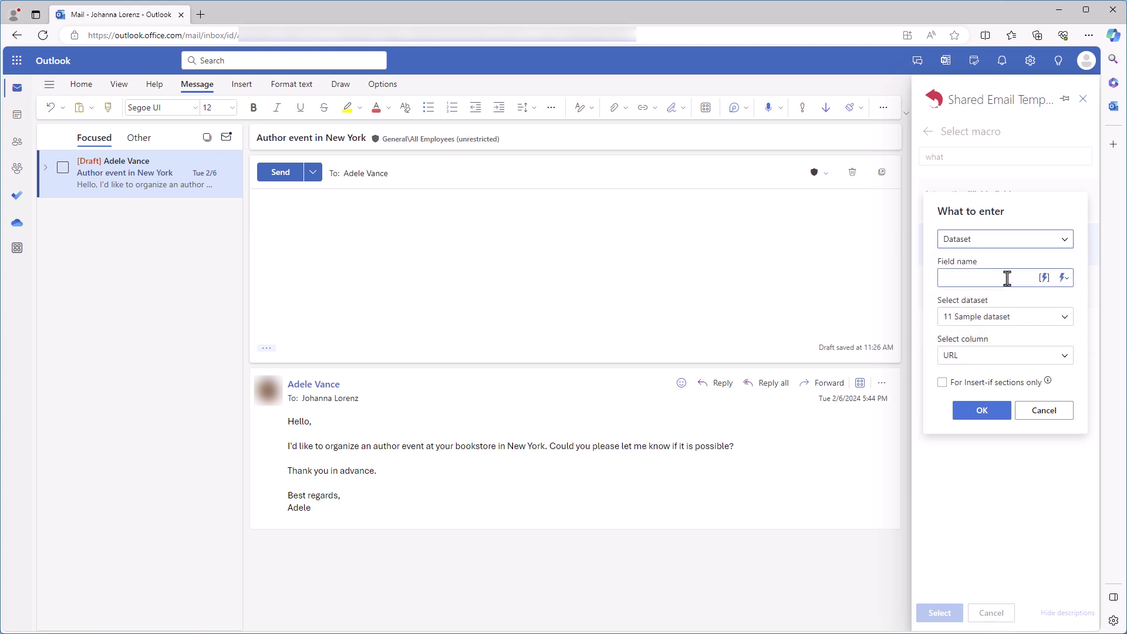
{"action": "type", "text": "Choose a c"}
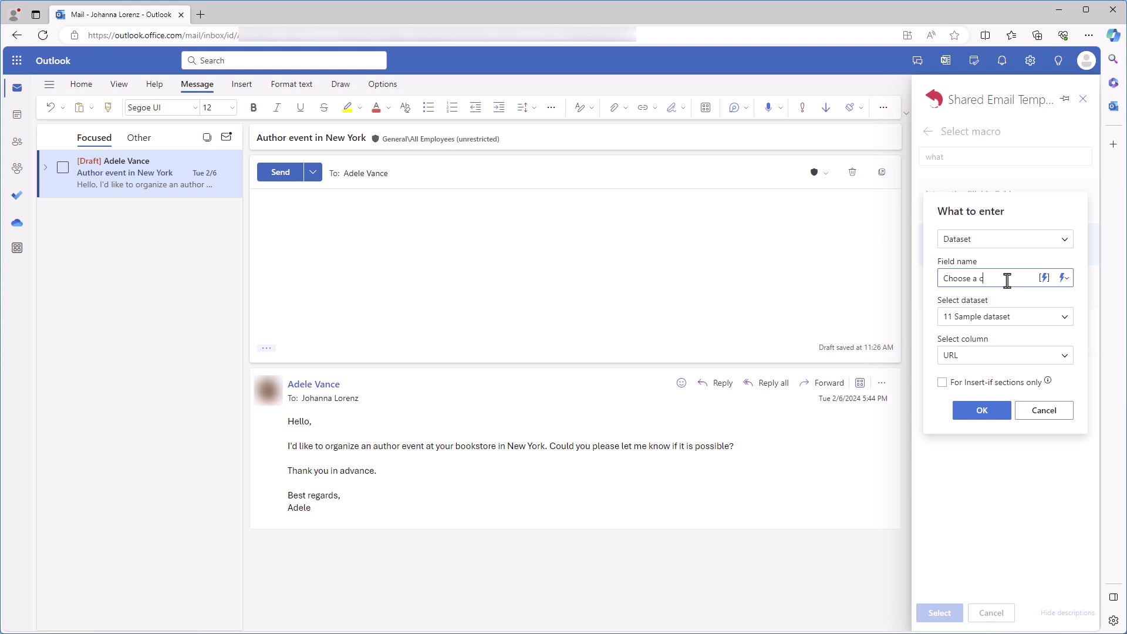
{"action": "type", "text": "ity"}
{"action": "left_click", "coordinate": [1036, 317]}
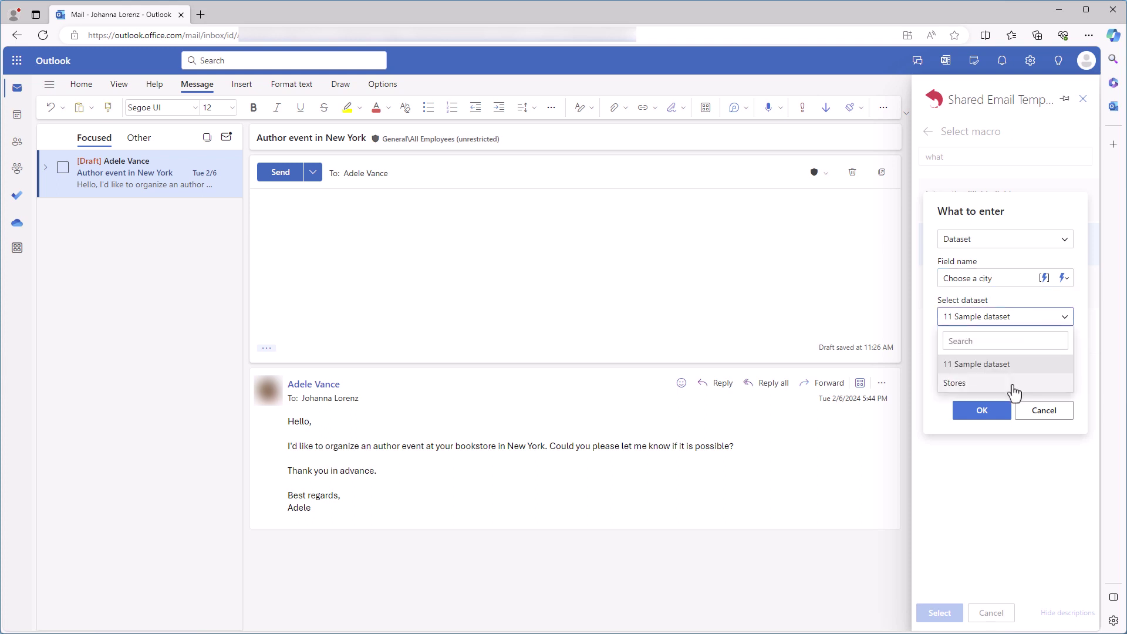
{"action": "left_click", "coordinate": [1014, 390]}
{"action": "left_click", "coordinate": [1062, 360]}
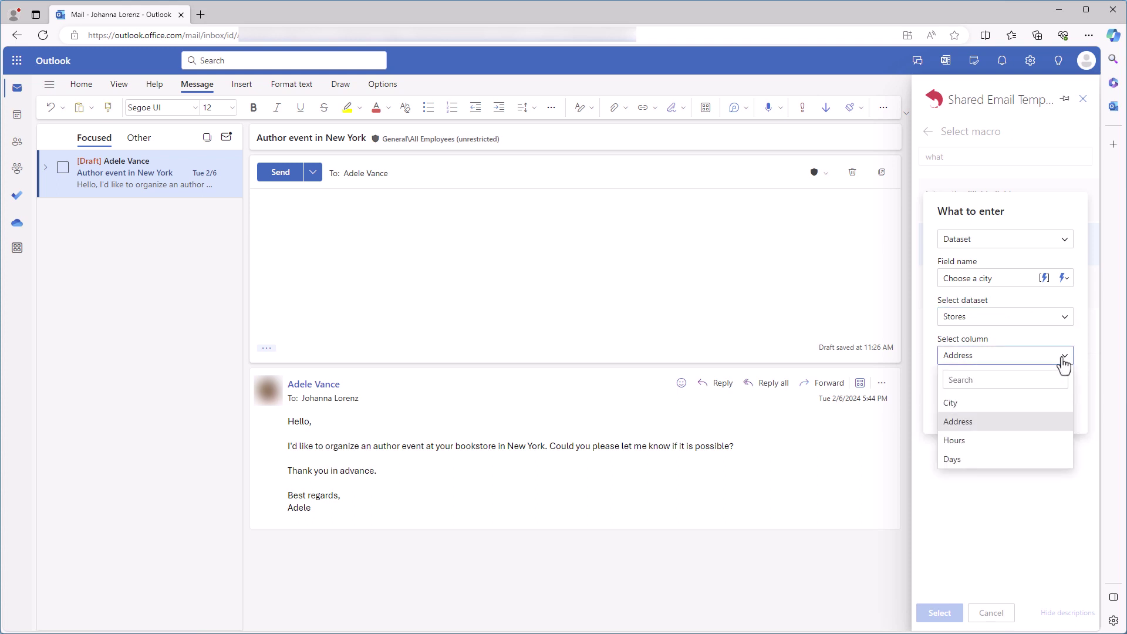
{"action": "left_click", "coordinate": [1014, 405]}
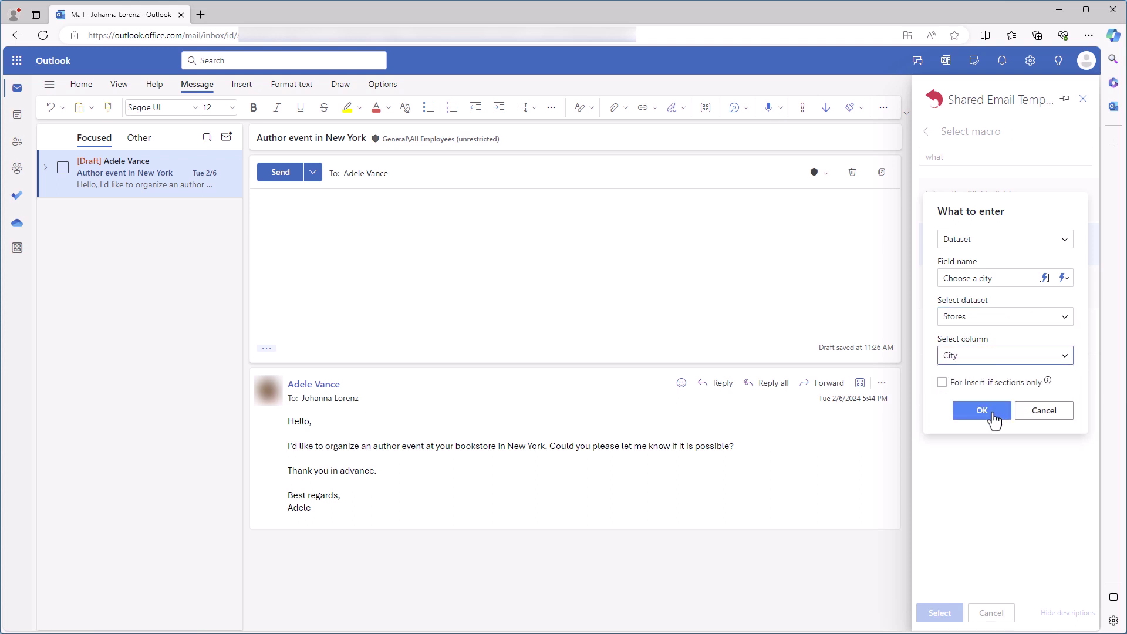
{"action": "left_click", "coordinate": [982, 410]}
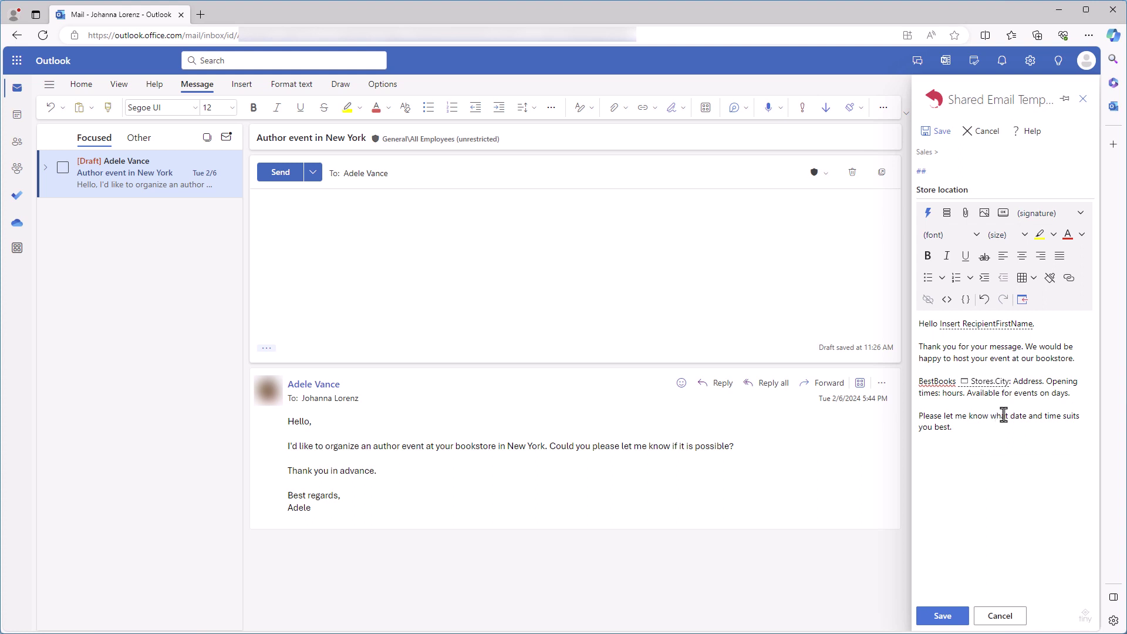
Replace Address with a What to Enter field copied from 'Choose a city', column Address.
{"action": "double_click", "coordinate": [1029, 383]}
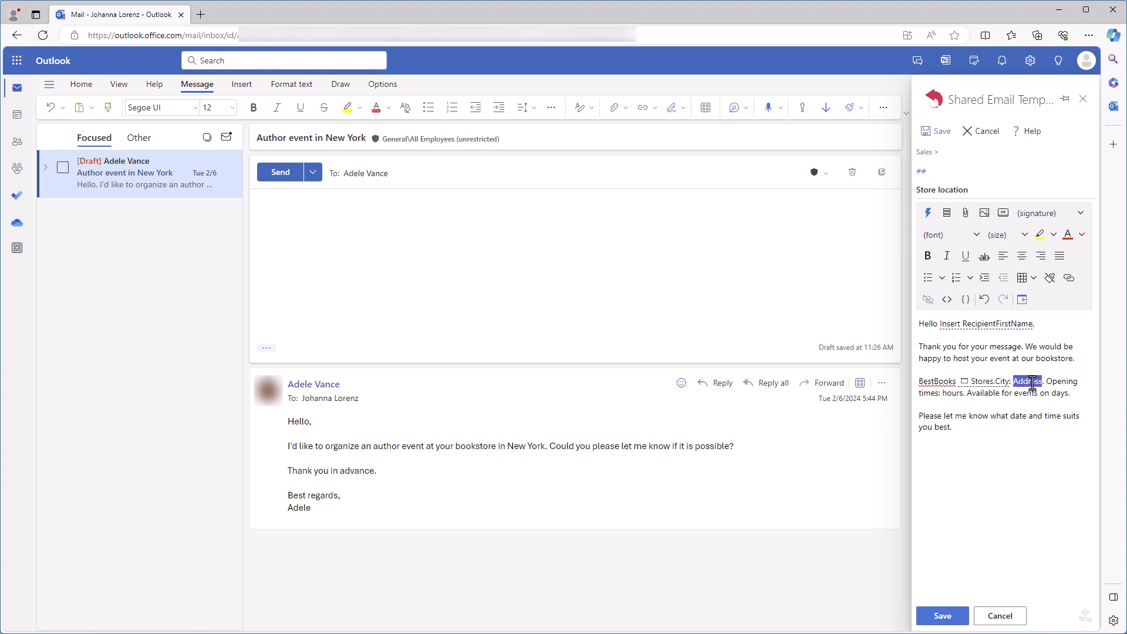
{"action": "left_click", "coordinate": [927, 212]}
{"action": "left_click", "coordinate": [1020, 263]}
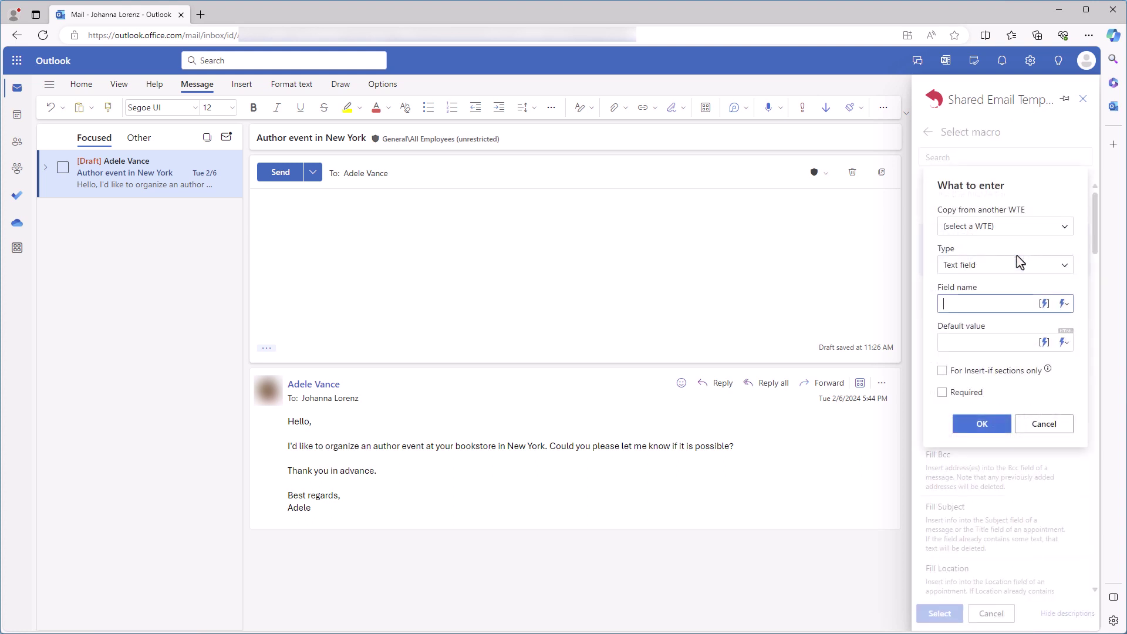
{"action": "left_click", "coordinate": [1065, 230]}
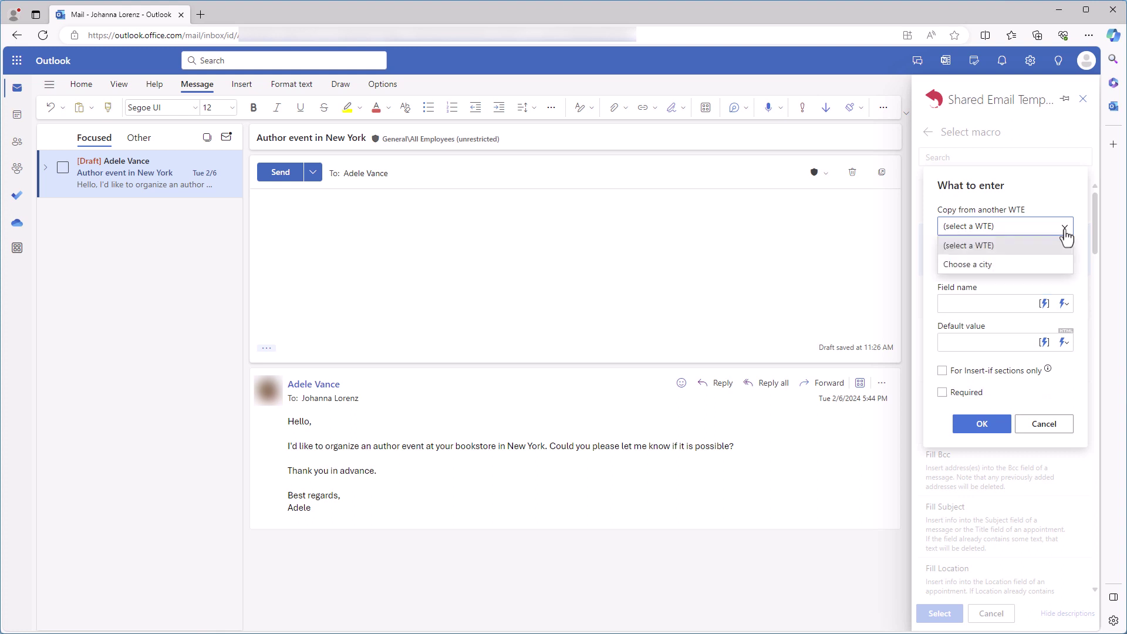
{"action": "left_click", "coordinate": [1043, 265]}
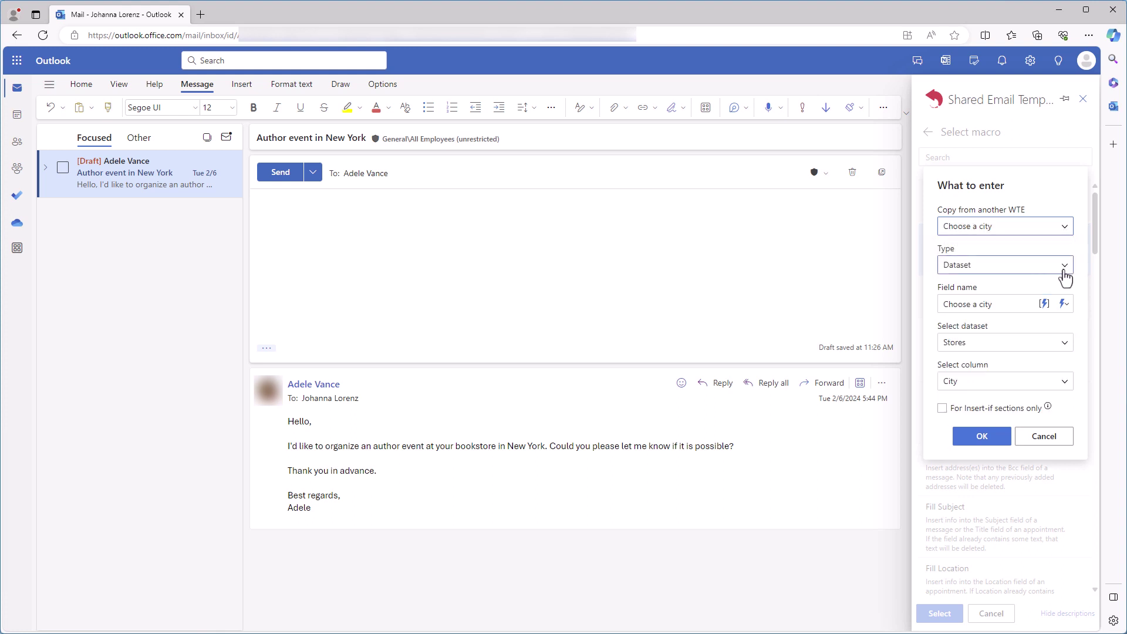
{"action": "left_click", "coordinate": [1022, 364]}
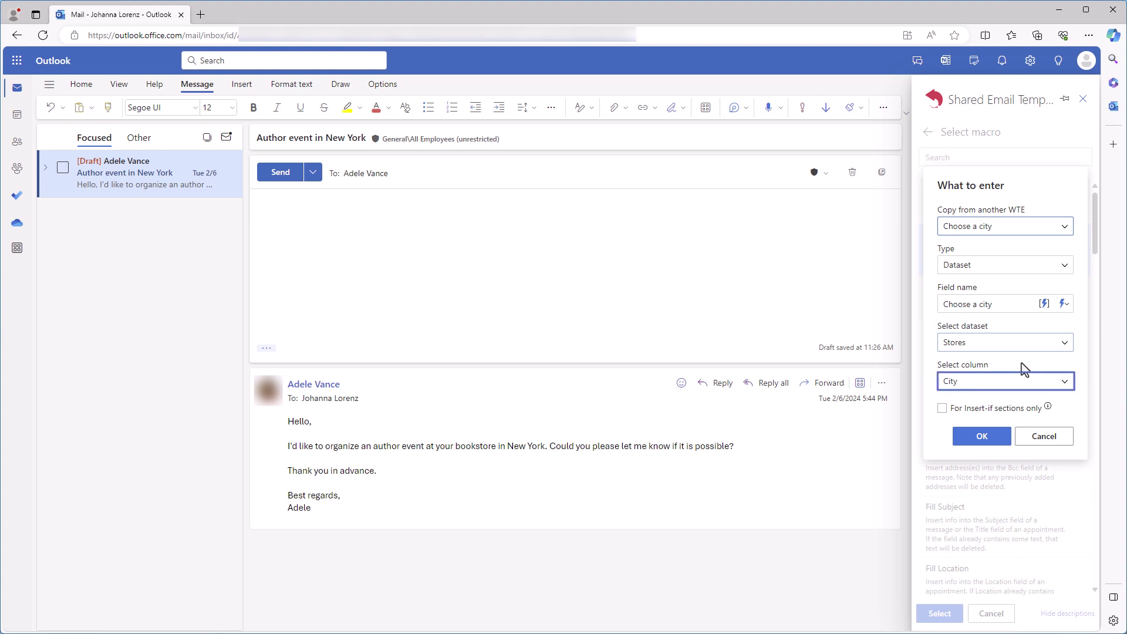
{"action": "left_click", "coordinate": [1063, 382]}
{"action": "left_click", "coordinate": [1052, 447]}
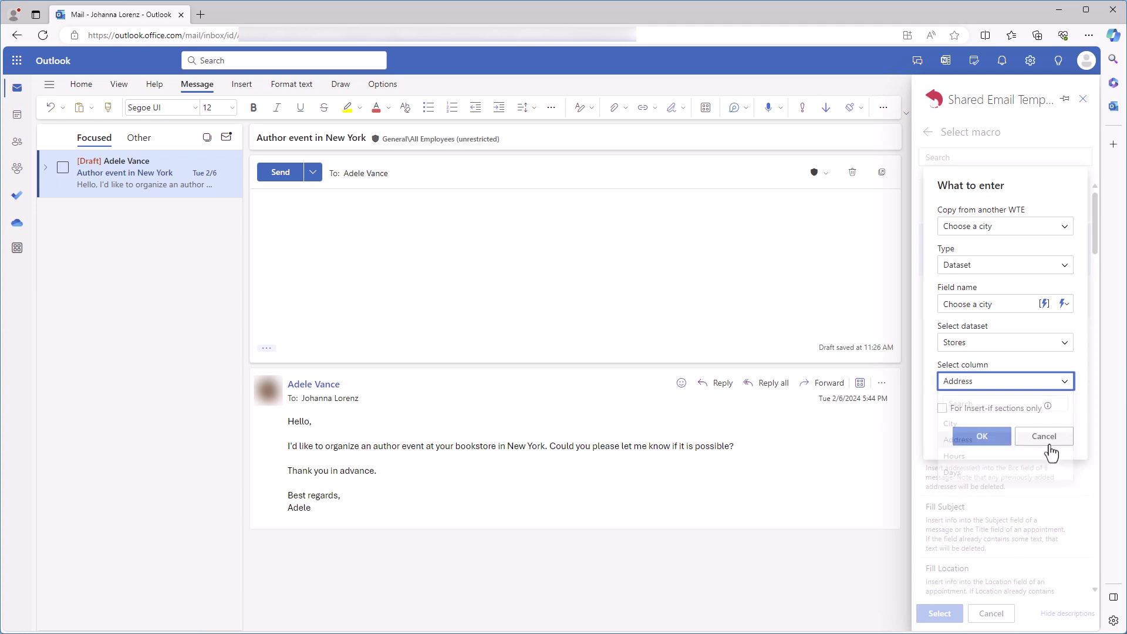
{"action": "left_click", "coordinate": [1009, 443]}
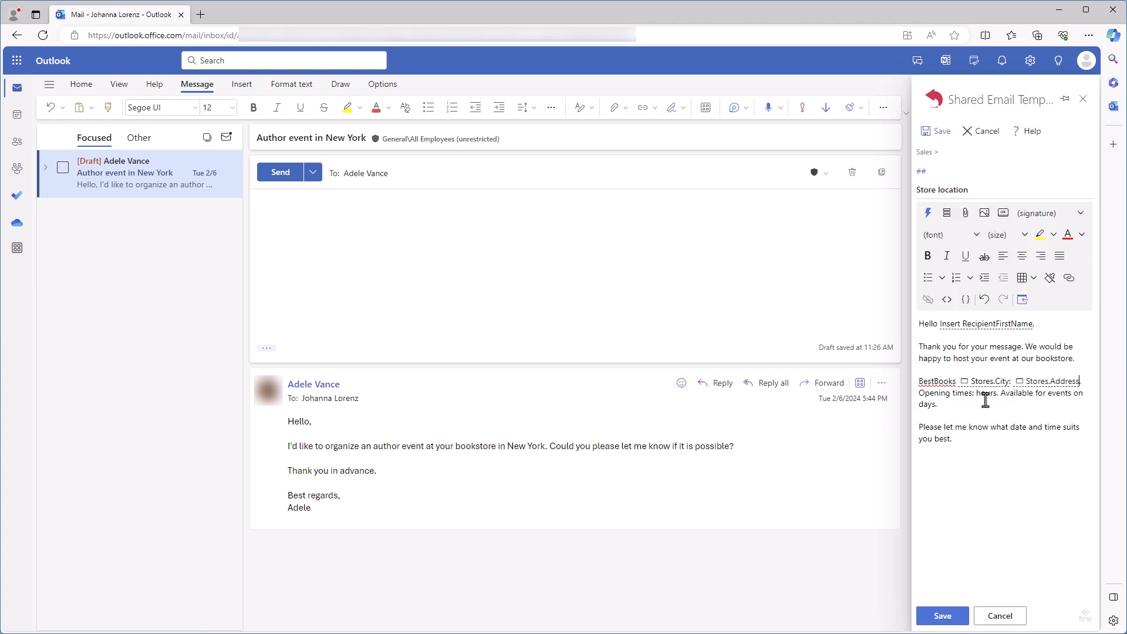
Insert a What to Enter field copied from 'Choose a city' with column Hours.
{"action": "left_click", "coordinate": [925, 219]}
{"action": "left_click", "coordinate": [1054, 226]}
{"action": "left_click", "coordinate": [1038, 270]}
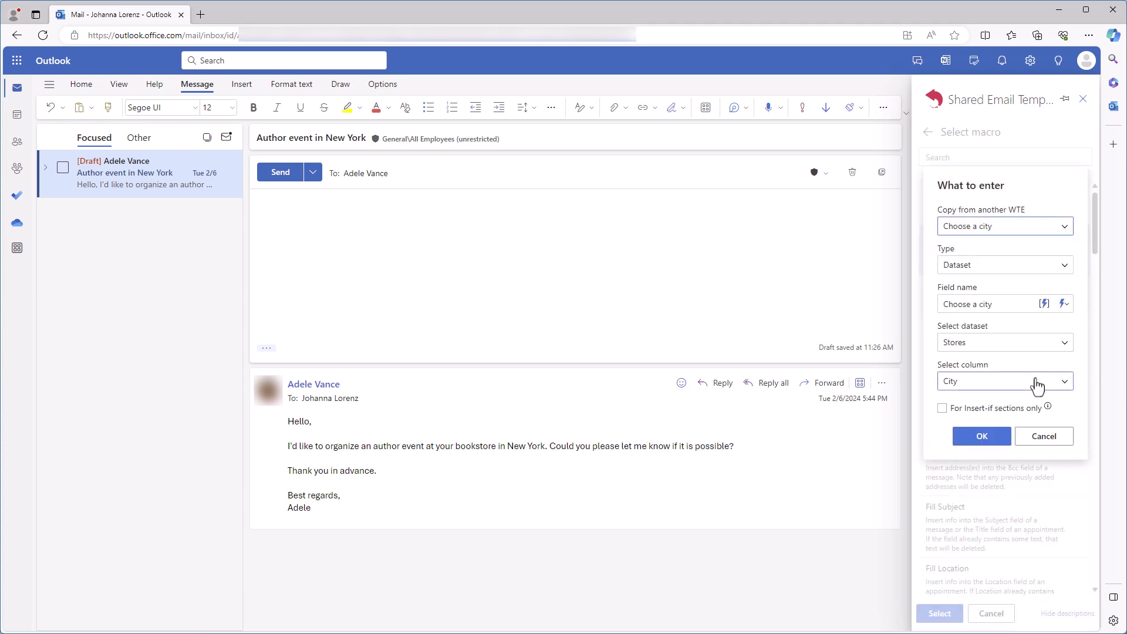
{"action": "left_click", "coordinate": [1063, 381]}
{"action": "left_click", "coordinate": [1008, 447]}
{"action": "left_click", "coordinate": [992, 437]}
Insert a What to Enter field copied from 'Choose a city' with column Days.
{"action": "left_click", "coordinate": [926, 219]}
{"action": "left_click", "coordinate": [932, 227]}
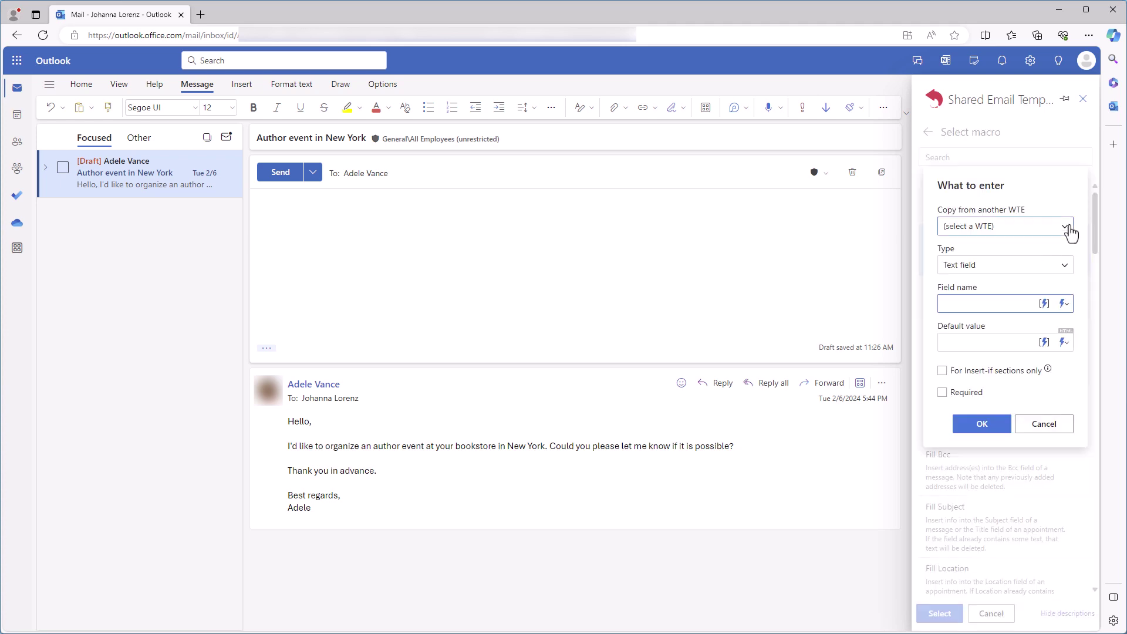
{"action": "left_click", "coordinate": [1064, 226]}
{"action": "left_click", "coordinate": [1039, 271]}
{"action": "left_click", "coordinate": [1063, 381]}
{"action": "left_click", "coordinate": [975, 486]}
{"action": "left_click", "coordinate": [997, 437]}
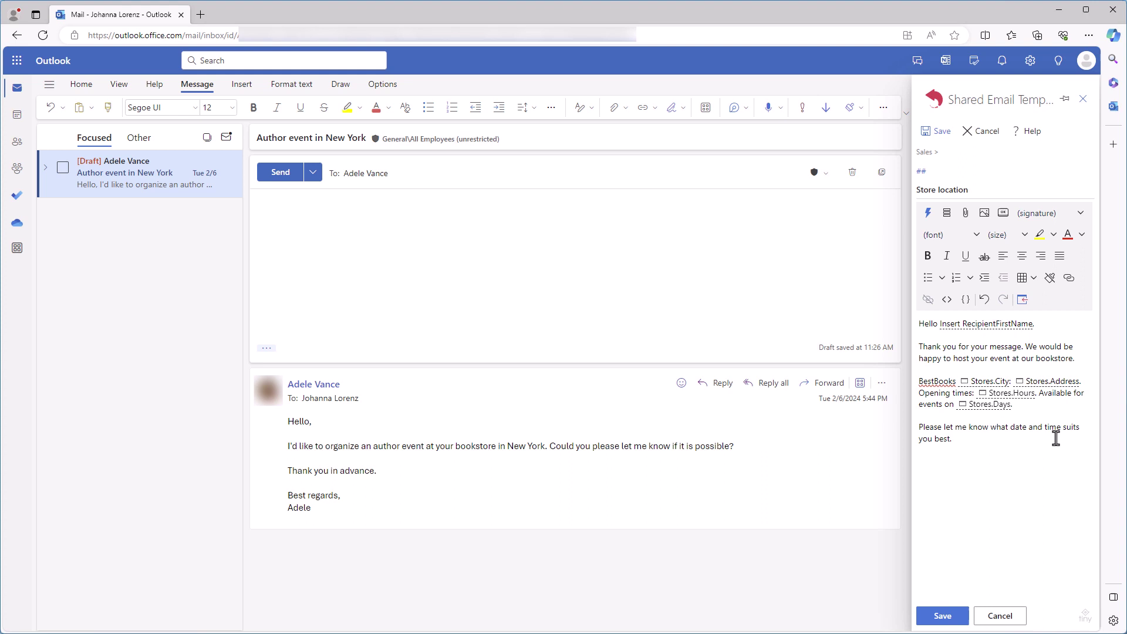
Insert the Store location template with Paris chosen, then select the inserted store line.
{"action": "left_click", "coordinate": [1023, 301]}
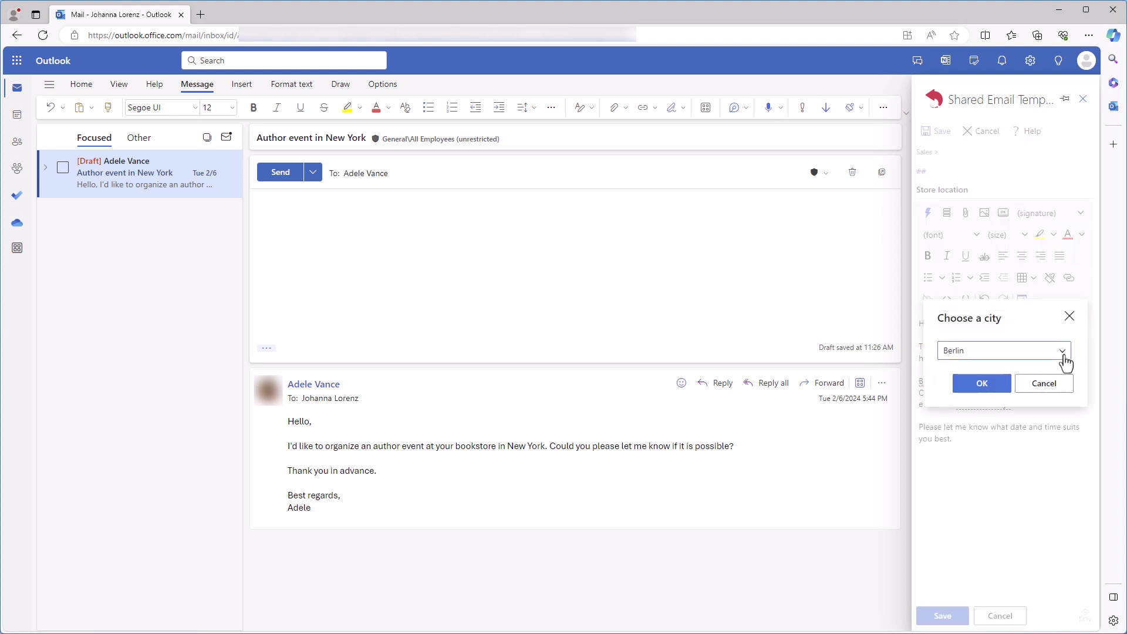
{"action": "left_click", "coordinate": [1062, 352]}
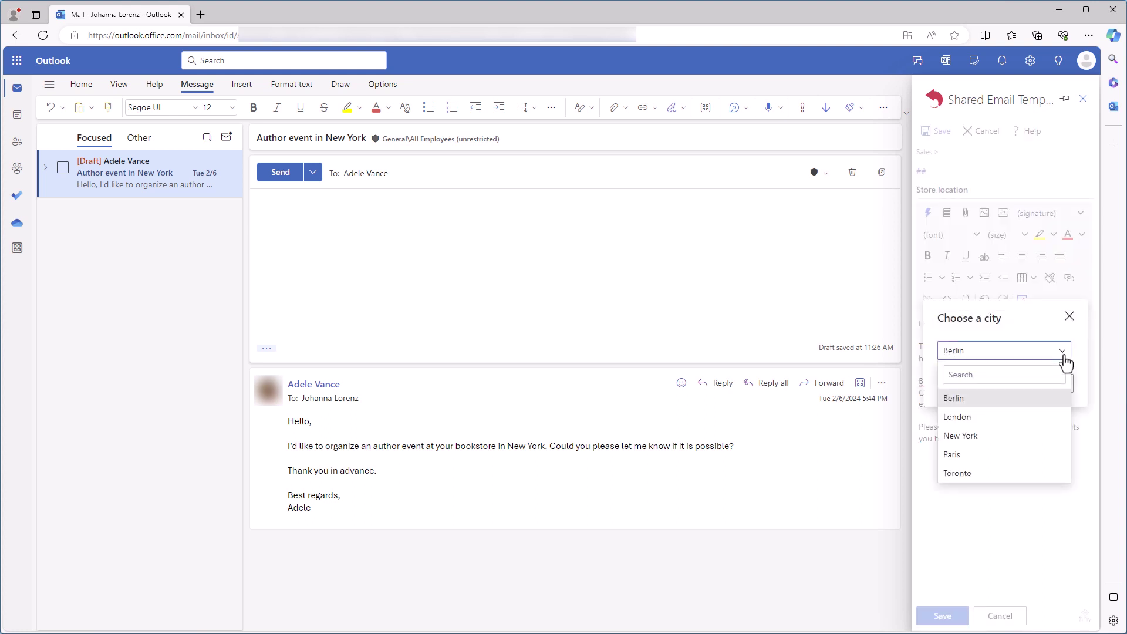
{"action": "left_click", "coordinate": [1031, 461]}
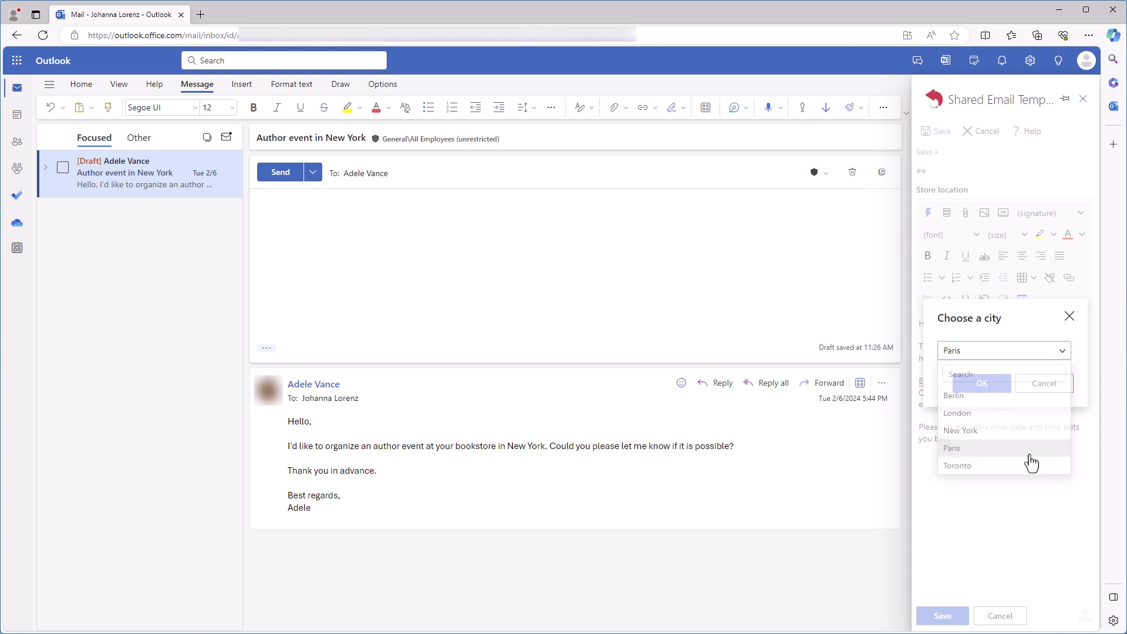
{"action": "left_click", "coordinate": [998, 399]}
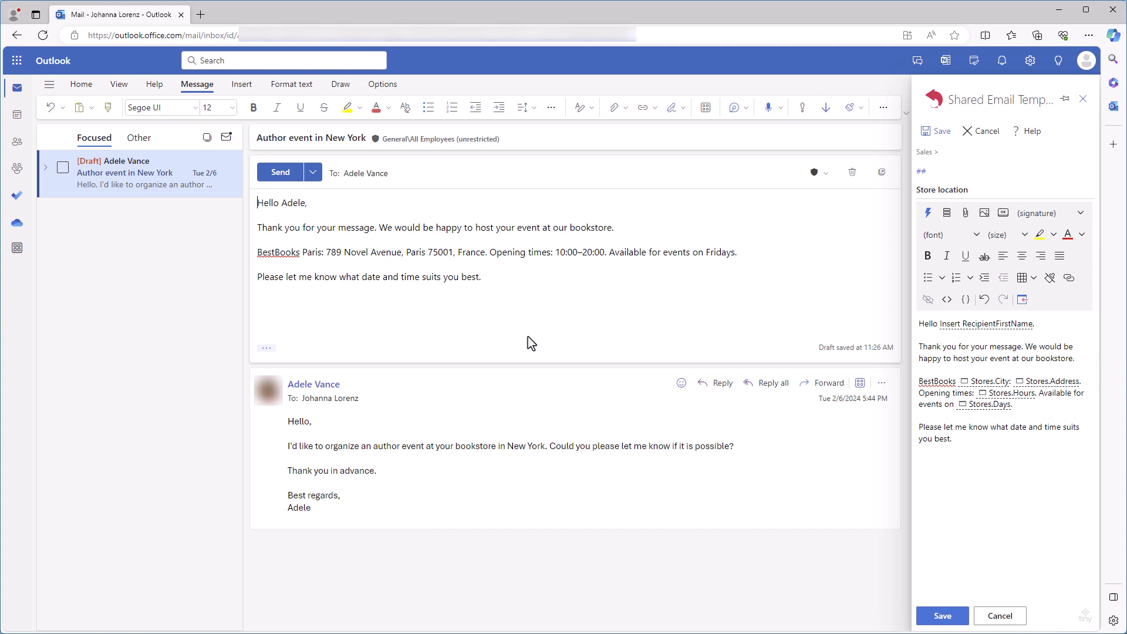
{"action": "left_click_drag", "start_coordinate": [755, 259], "coordinate": [253, 254]}
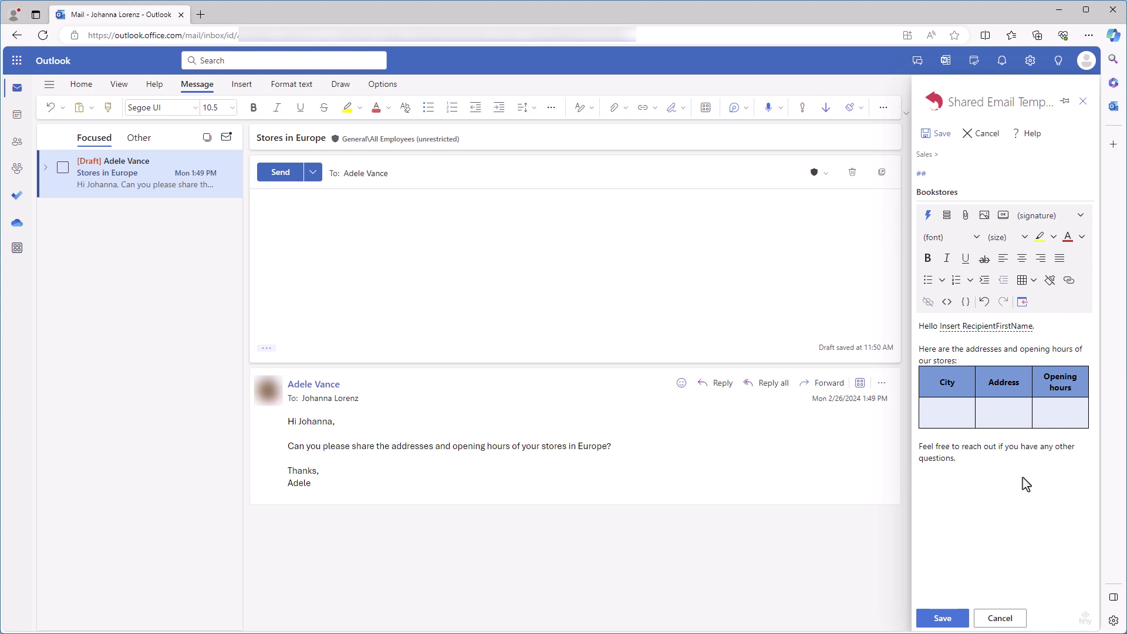
Place the cursor in the empty City cell of the Bookstores template's table.
{"action": "left_click", "coordinate": [949, 419]}
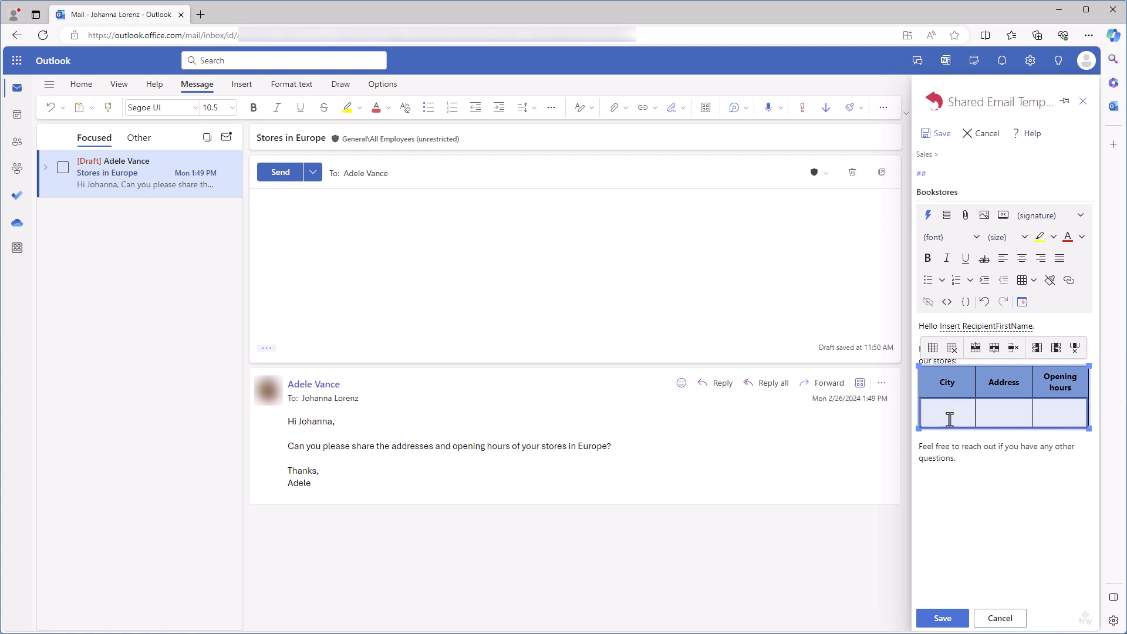
Start binding the Bookstores table to a dataset, naming the field 'Choose cities' and choosing Stores.
{"action": "left_click", "coordinate": [950, 419]}
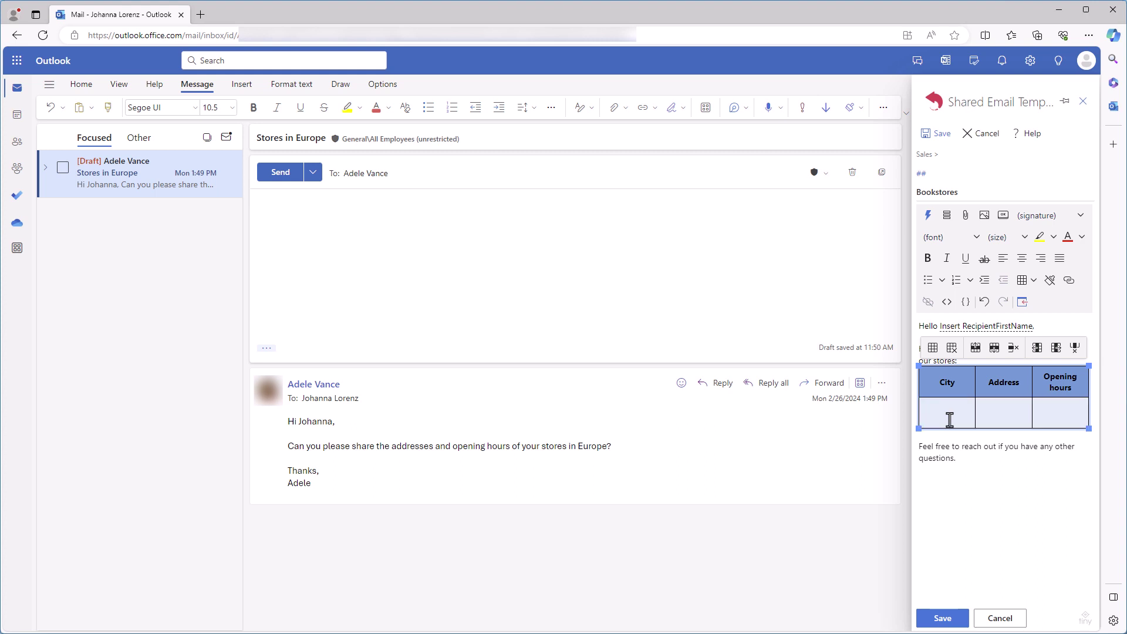
{"action": "right_click", "coordinate": [950, 419]}
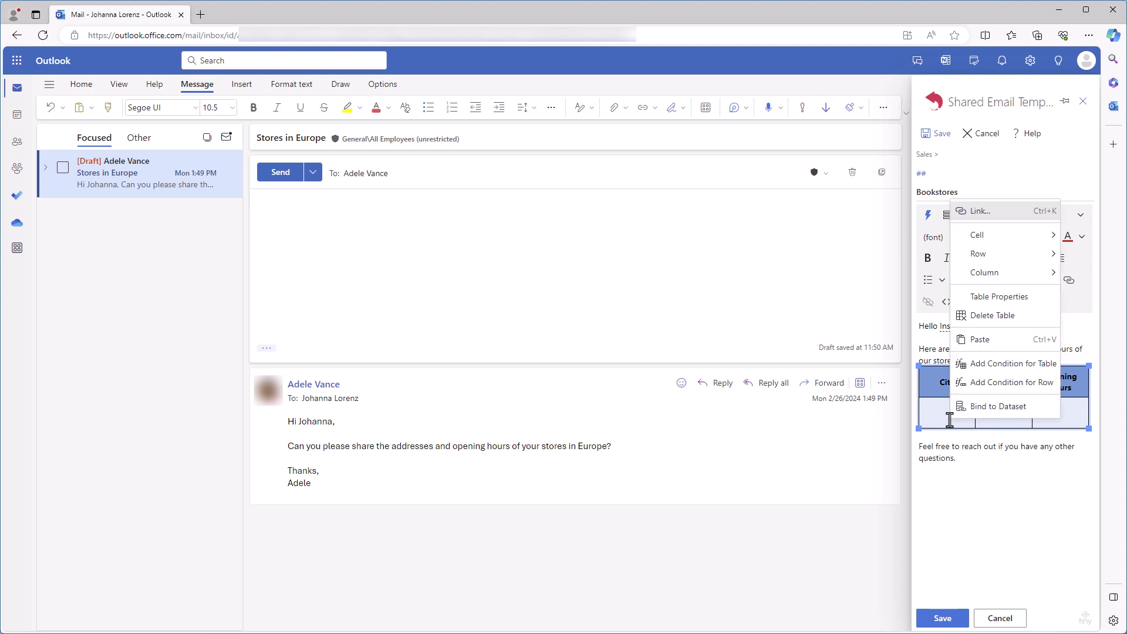
{"action": "left_click", "coordinate": [1012, 412]}
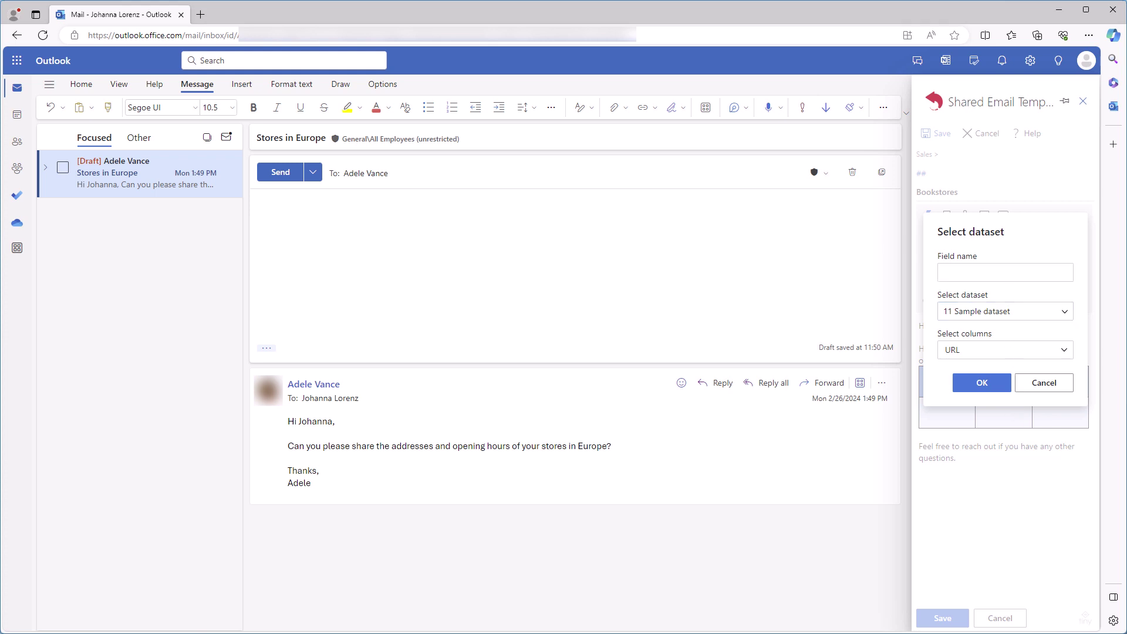
{"action": "left_click", "coordinate": [1003, 278]}
{"action": "type", "text": "Choose cities"}
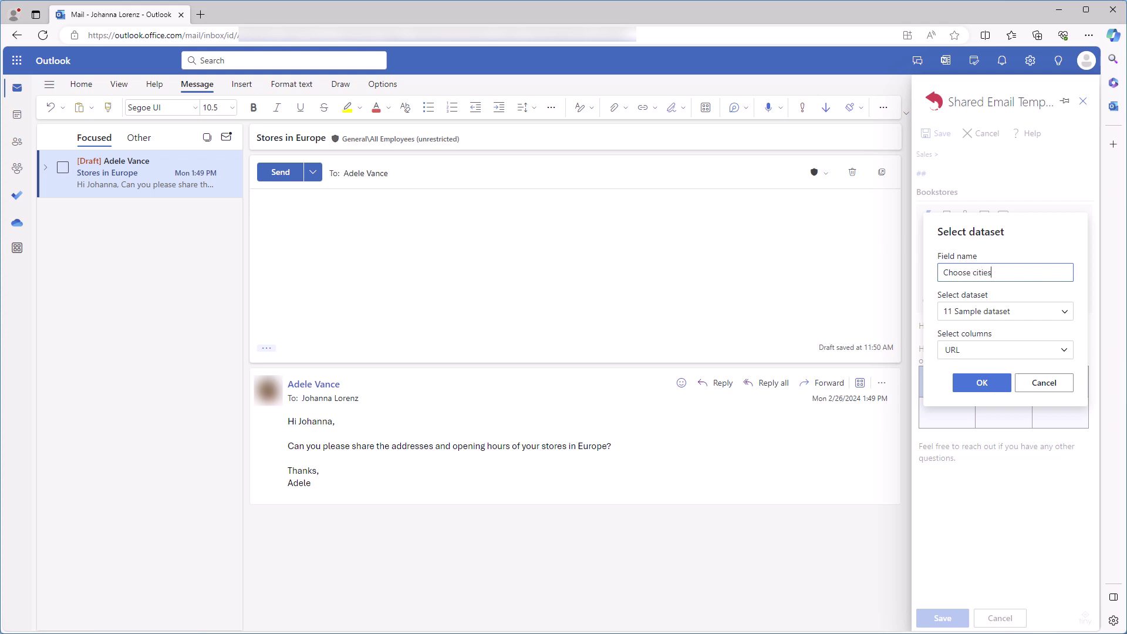
{"action": "left_click", "coordinate": [1061, 313]}
{"action": "left_click", "coordinate": [1024, 385]}
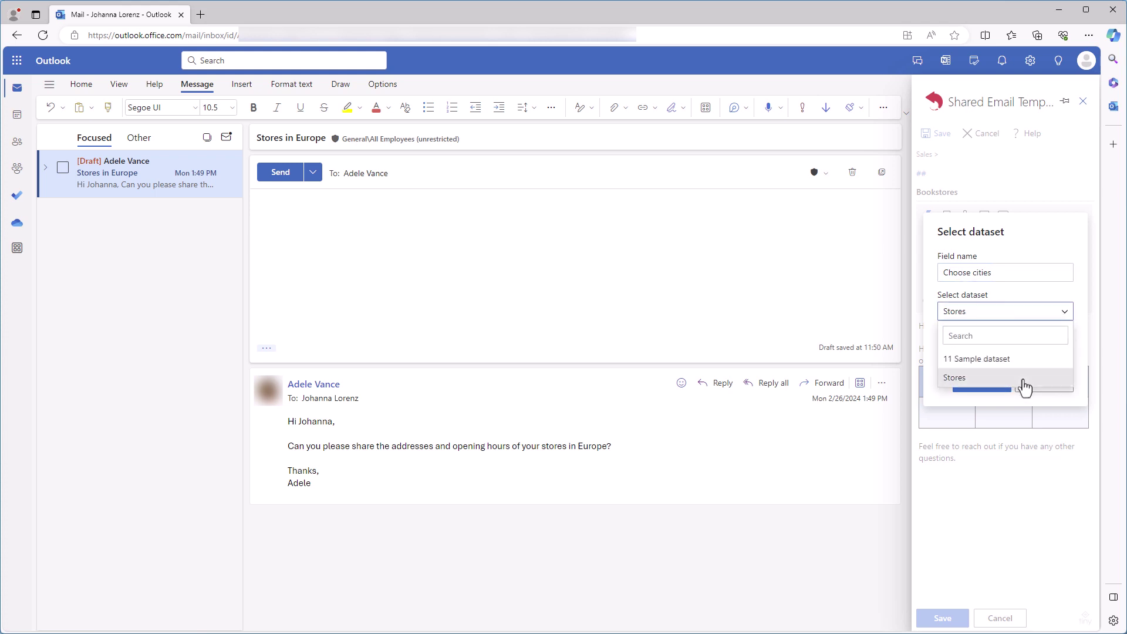
Include only the City, Address and Hours columns and confirm the binding.
{"action": "left_click", "coordinate": [1075, 350]}
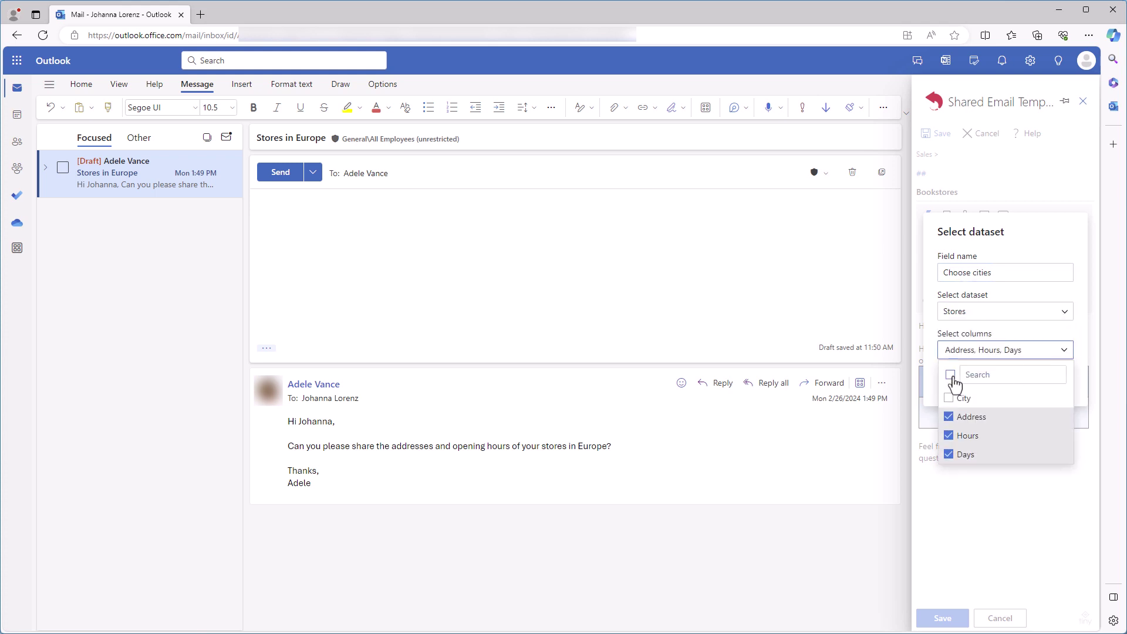
{"action": "left_click", "coordinate": [950, 375]}
{"action": "left_click", "coordinate": [949, 398]}
{"action": "left_click", "coordinate": [948, 417]}
{"action": "left_click", "coordinate": [949, 435]}
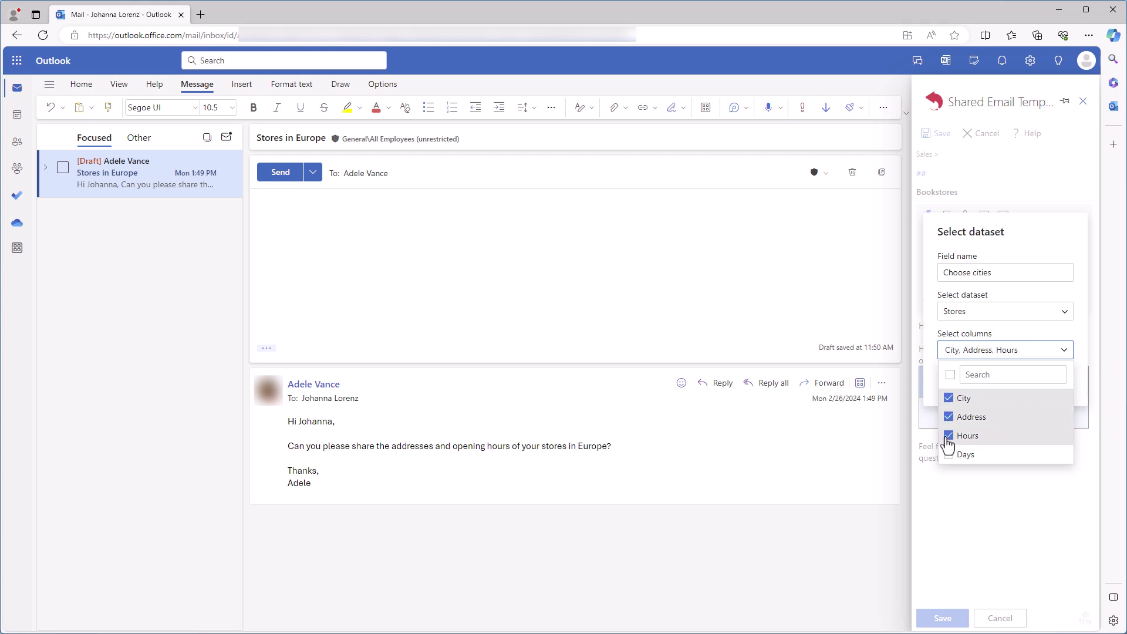
{"action": "left_click", "coordinate": [1070, 329]}
{"action": "left_click", "coordinate": [982, 383]}
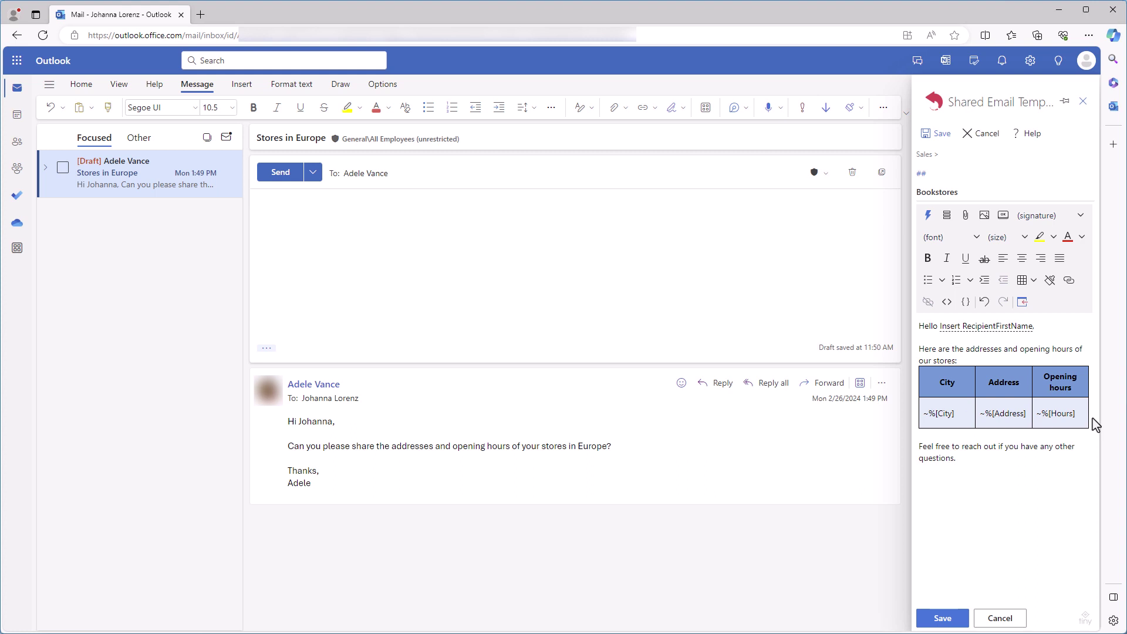
Insert the template for Berlin, London and Paris from the Choose cities dialog.
{"action": "left_click", "coordinate": [1029, 304]}
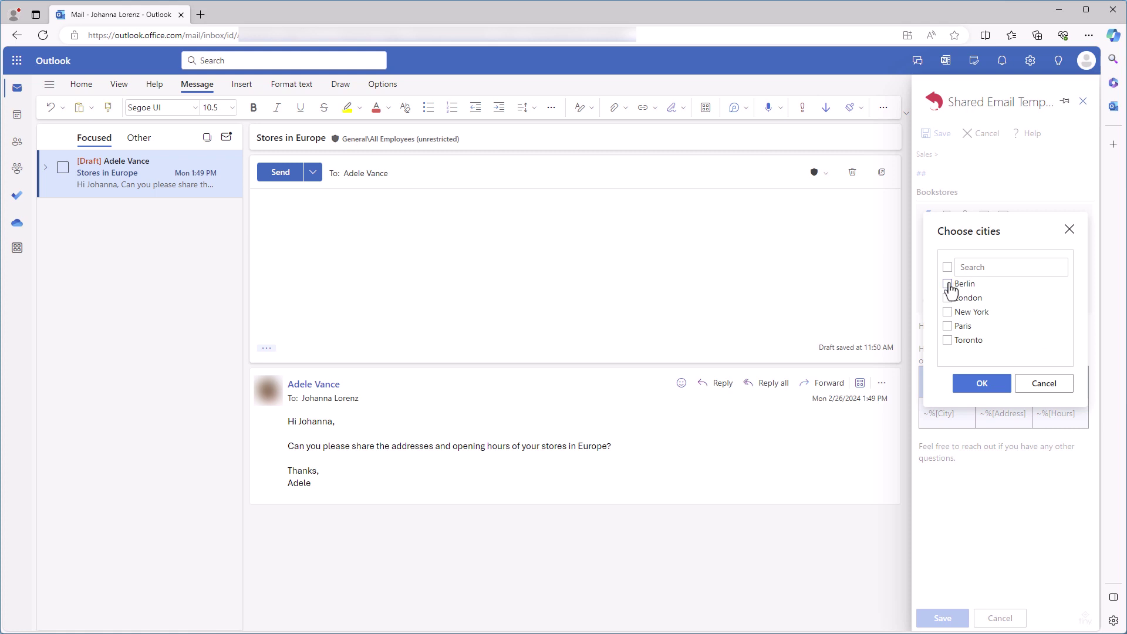
{"action": "left_click", "coordinate": [947, 284]}
{"action": "left_click", "coordinate": [947, 298]}
{"action": "left_click", "coordinate": [948, 327]}
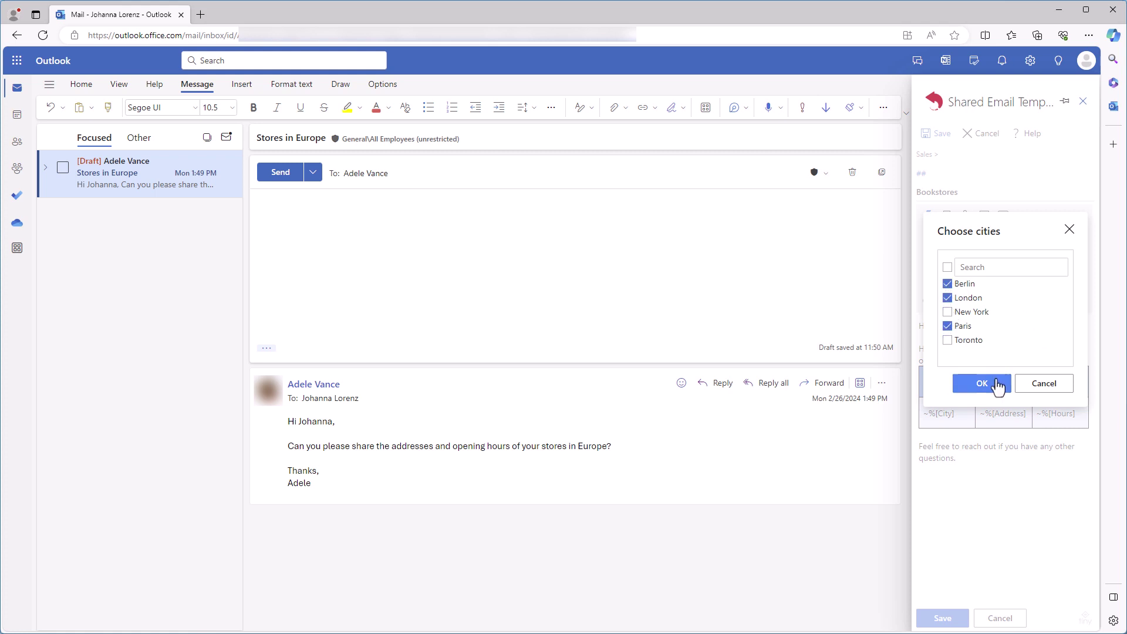
{"action": "left_click", "coordinate": [995, 384]}
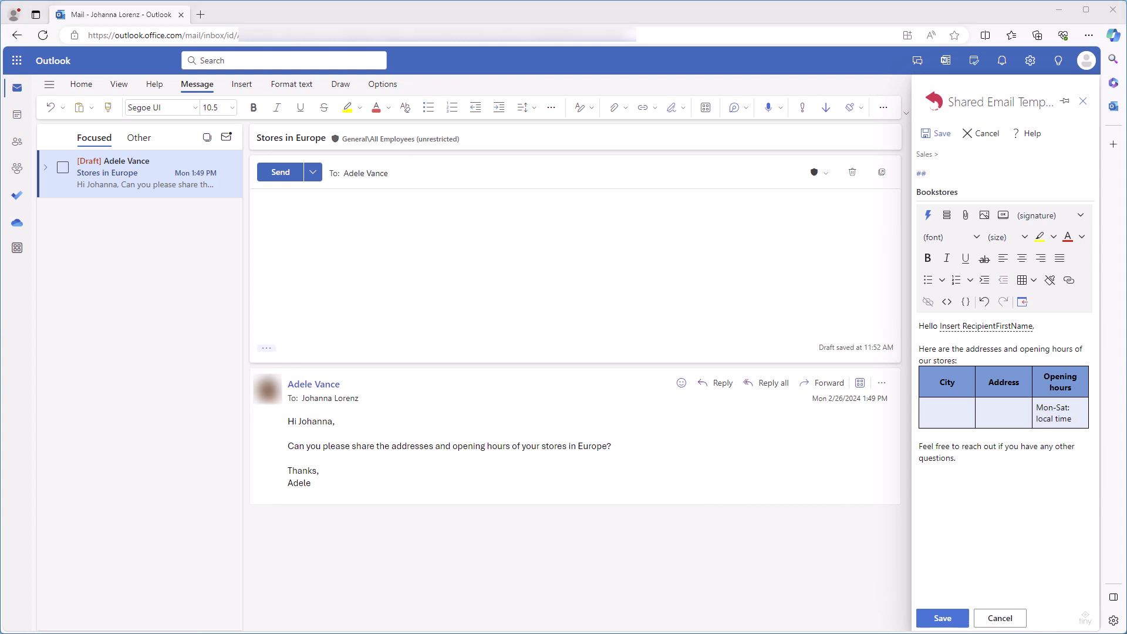
Rebind the table to a dataset, naming the field 'Choose cities' and choosing Stores.
{"action": "left_click_drag", "start_coordinate": [1074, 424], "coordinate": [1037, 413]}
{"action": "left_click", "coordinate": [1074, 473]}
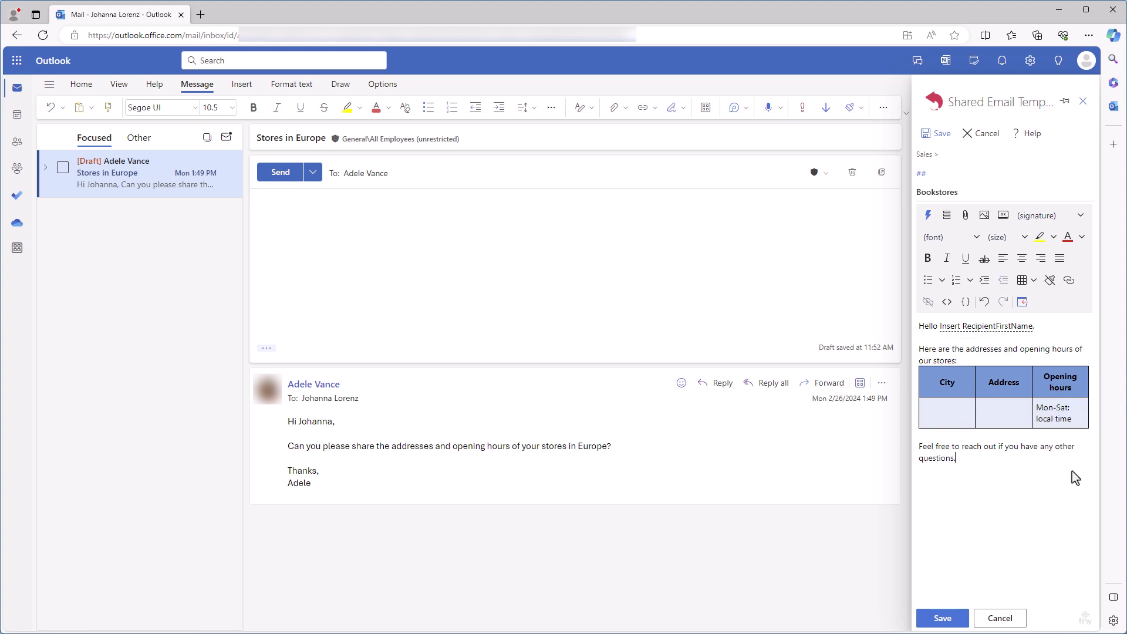
{"action": "left_click", "coordinate": [986, 413]}
{"action": "right_click", "coordinate": [986, 413]}
{"action": "left_click", "coordinate": [980, 612]}
{"action": "left_click", "coordinate": [999, 276]}
{"action": "type", "text": "Ch"}
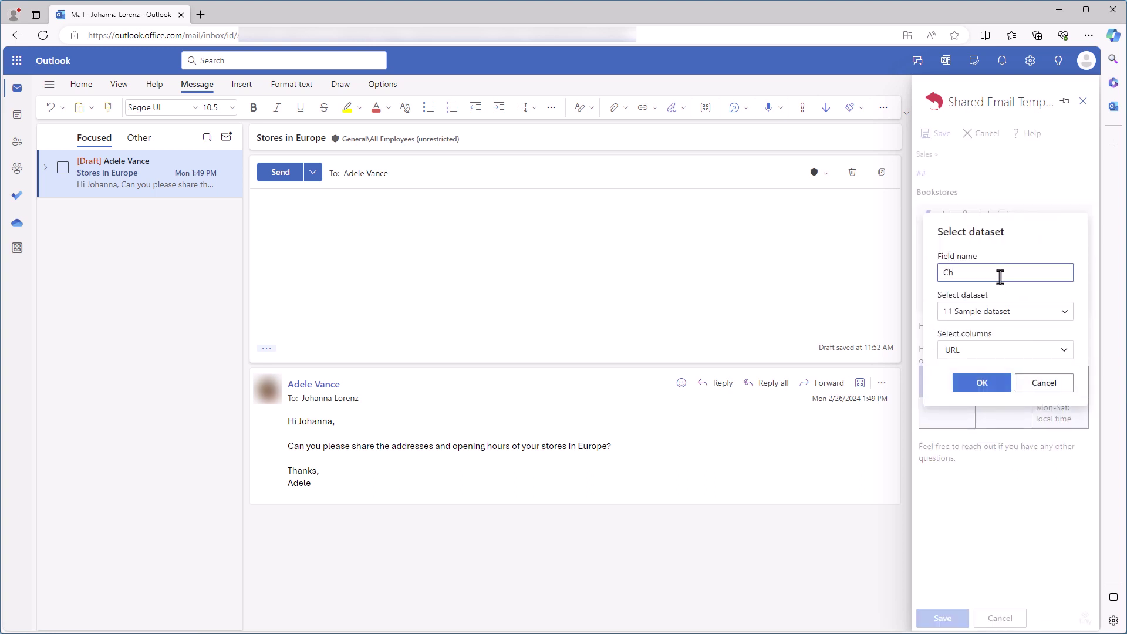
{"action": "type", "text": "oose cities"}
{"action": "left_click", "coordinate": [1062, 311]}
{"action": "left_click", "coordinate": [1031, 382]}
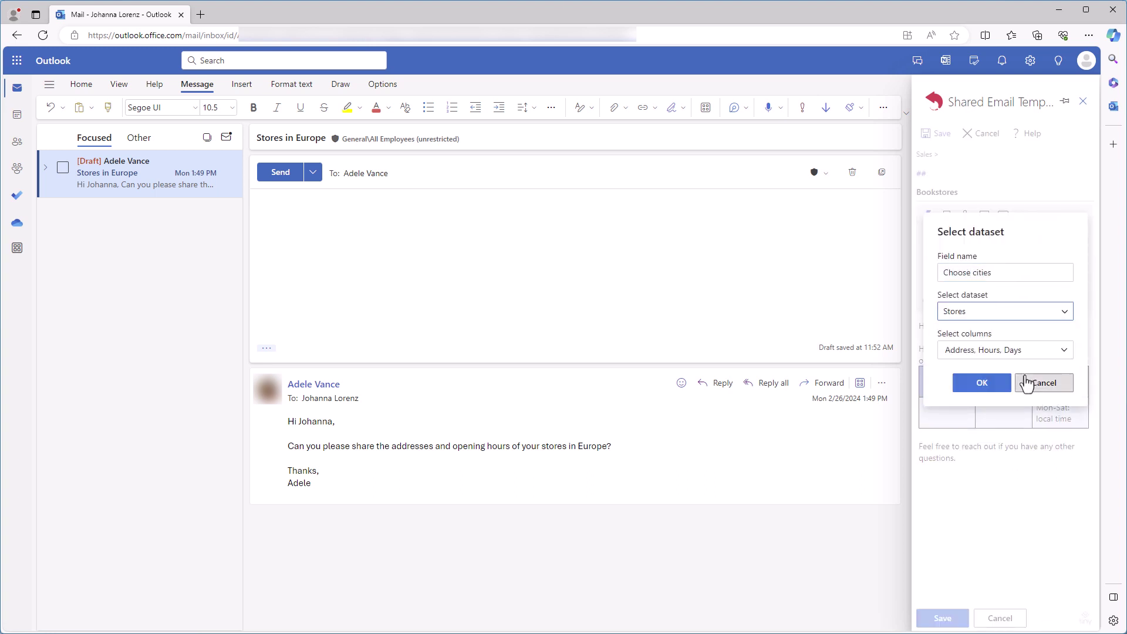
Include only the City, Address and Hours columns and confirm the binding.
{"action": "left_click", "coordinate": [968, 350]}
{"action": "left_click", "coordinate": [949, 374]}
{"action": "left_click", "coordinate": [948, 397]}
{"action": "left_click", "coordinate": [948, 417]}
{"action": "left_click", "coordinate": [948, 435]}
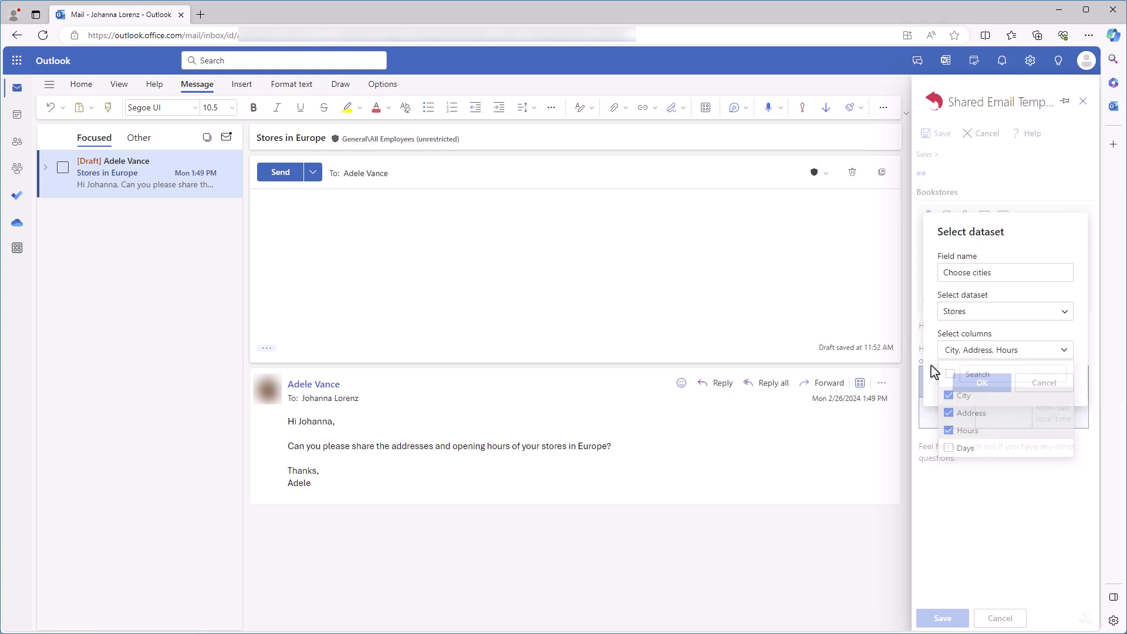
{"action": "left_click", "coordinate": [931, 365]}
{"action": "left_click", "coordinate": [1007, 391]}
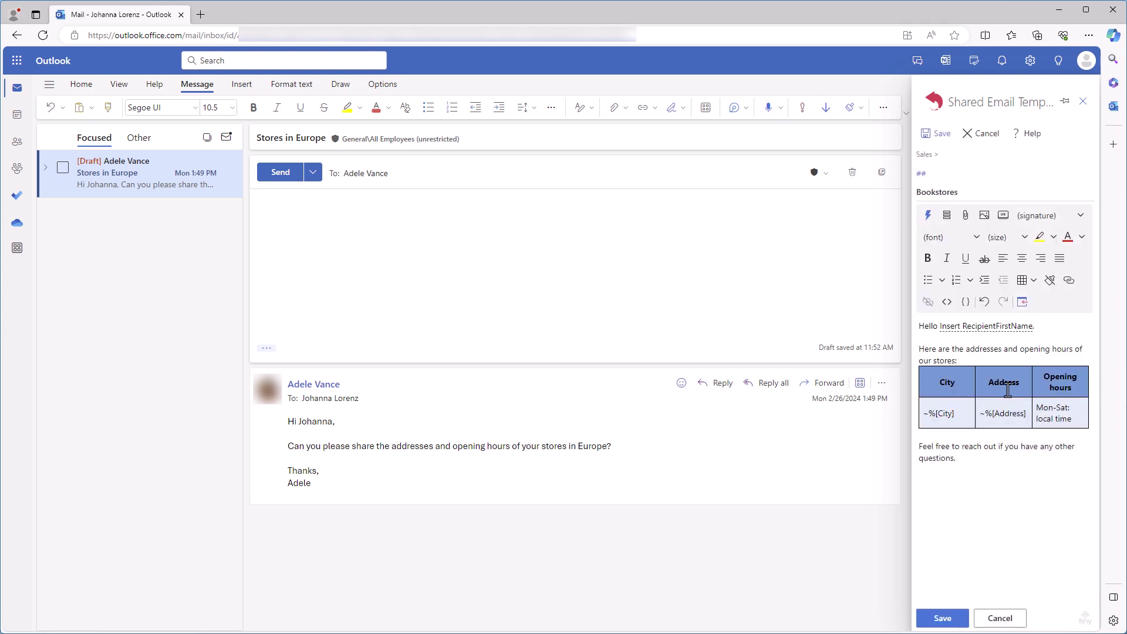
Add a bold ~%[Hours] placeholder on a new line between 'Mon-Sat:' and 'local time'.
{"action": "left_click", "coordinate": [1074, 409]}
{"action": "key", "text": "Return"}
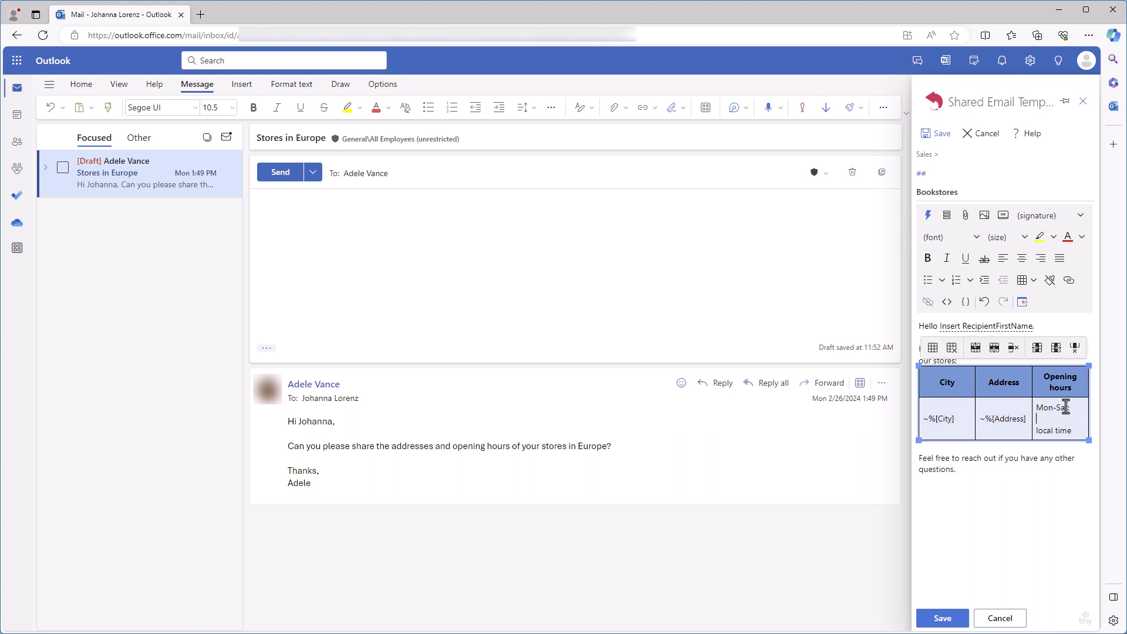
{"action": "left_click_drag", "start_coordinate": [1027, 420], "coordinate": [978, 420]}
{"action": "key", "text": "ctrl+c"}
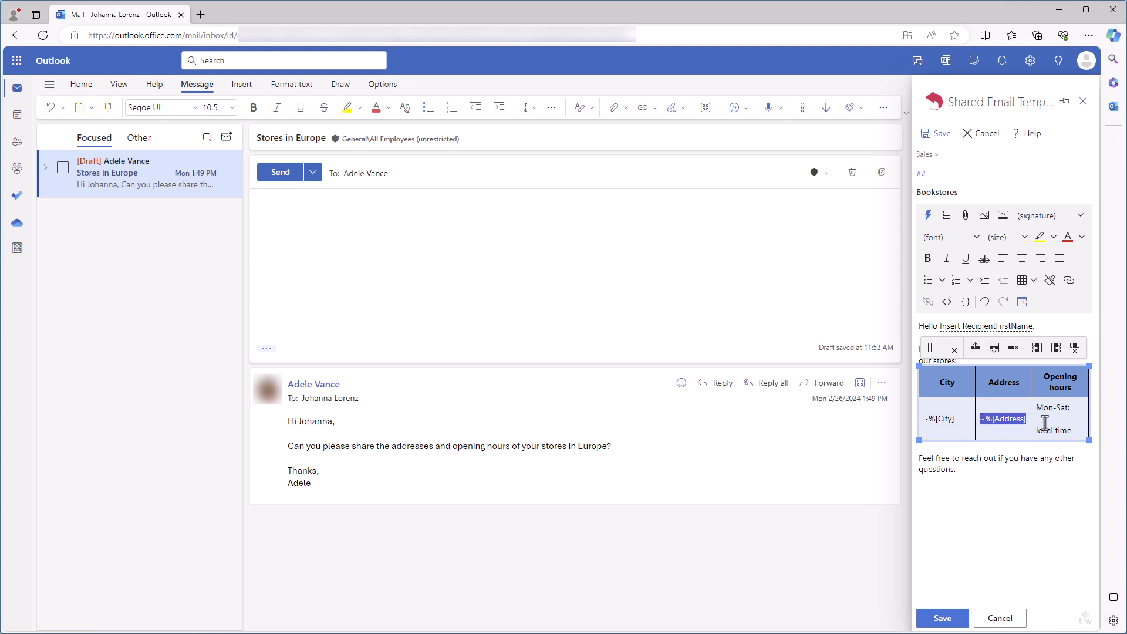
{"action": "left_click", "coordinate": [1048, 419]}
{"action": "key", "text": "ctrl+v"}
{"action": "key", "text": "Left"}
{"action": "key", "text": "shift+Left"}
{"action": "key", "text": "shift+Left"}
{"action": "key", "text": "shift+Left"}
{"action": "key", "text": "shift+Left"}
{"action": "key", "text": "shift+Left"}
{"action": "key", "text": "shift+Left"}
{"action": "key", "text": "shift+Left"}
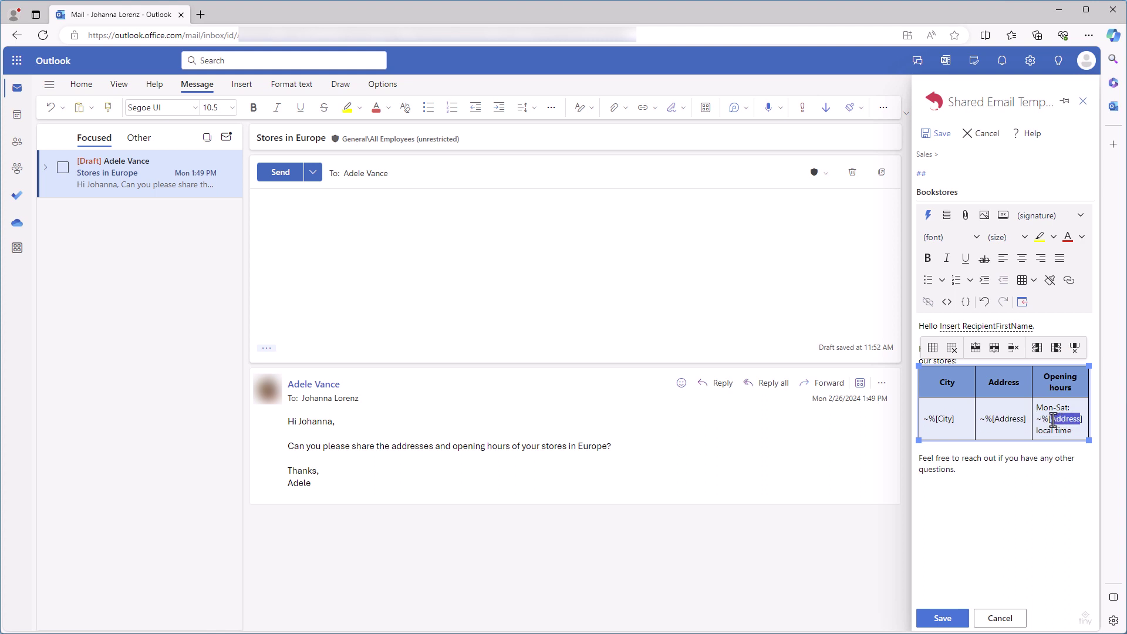
{"action": "type", "text": "Hours"}
{"action": "left_click_drag", "start_coordinate": [1075, 419], "coordinate": [1034, 418]}
{"action": "left_click", "coordinate": [928, 258]}
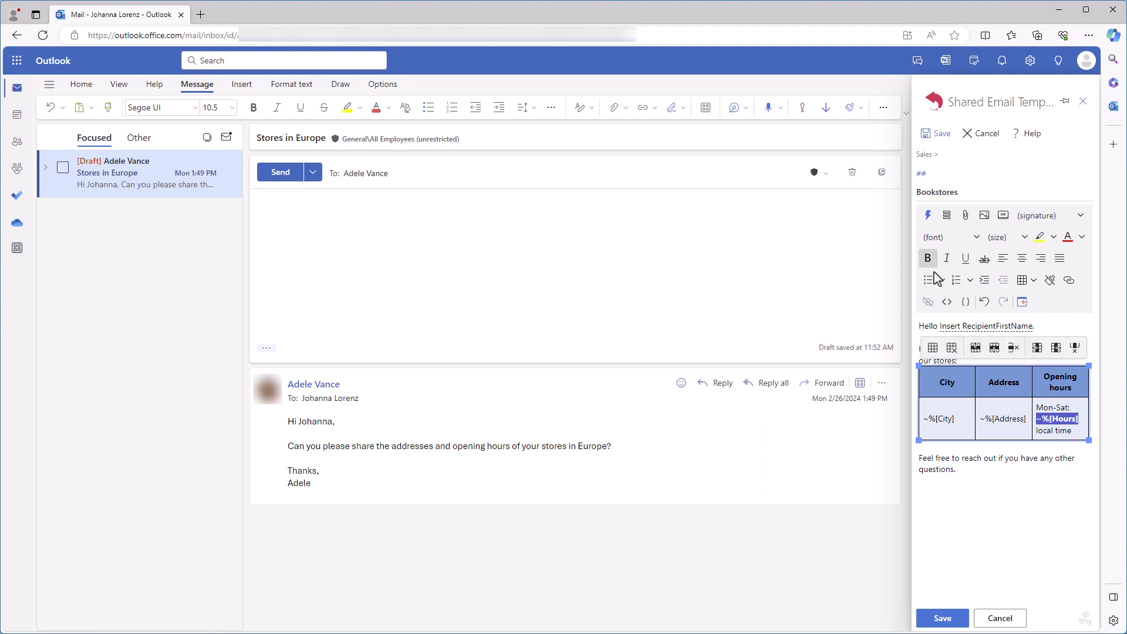
Insert the template into the Stores in Europe reply for Berlin, London and Paris.
{"action": "left_click", "coordinate": [1055, 503]}
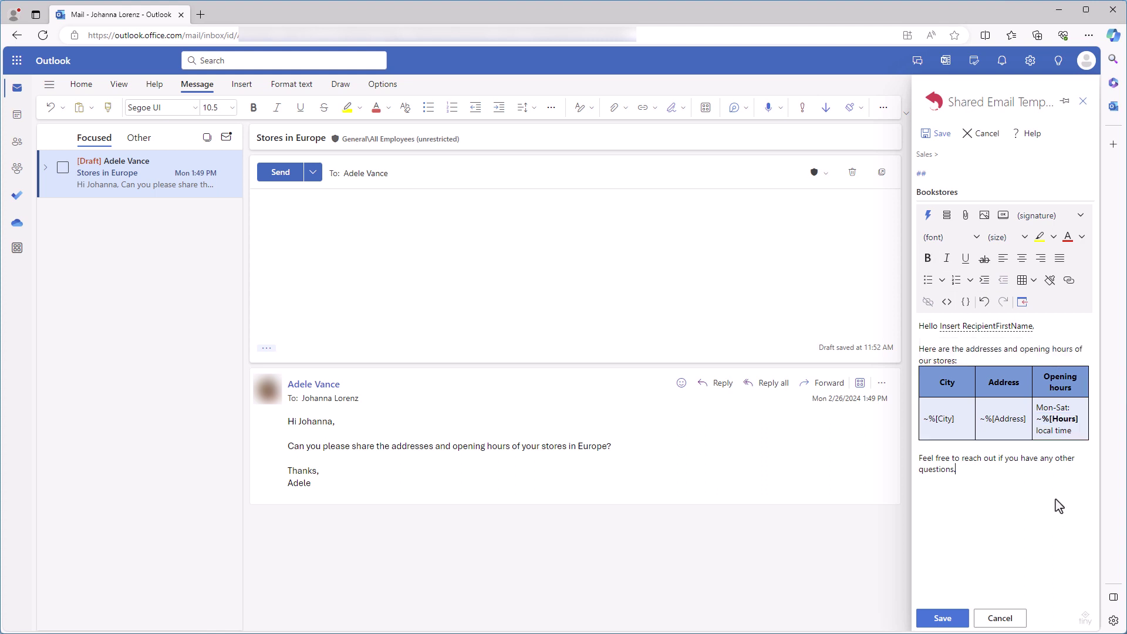
{"action": "left_click", "coordinate": [1021, 303]}
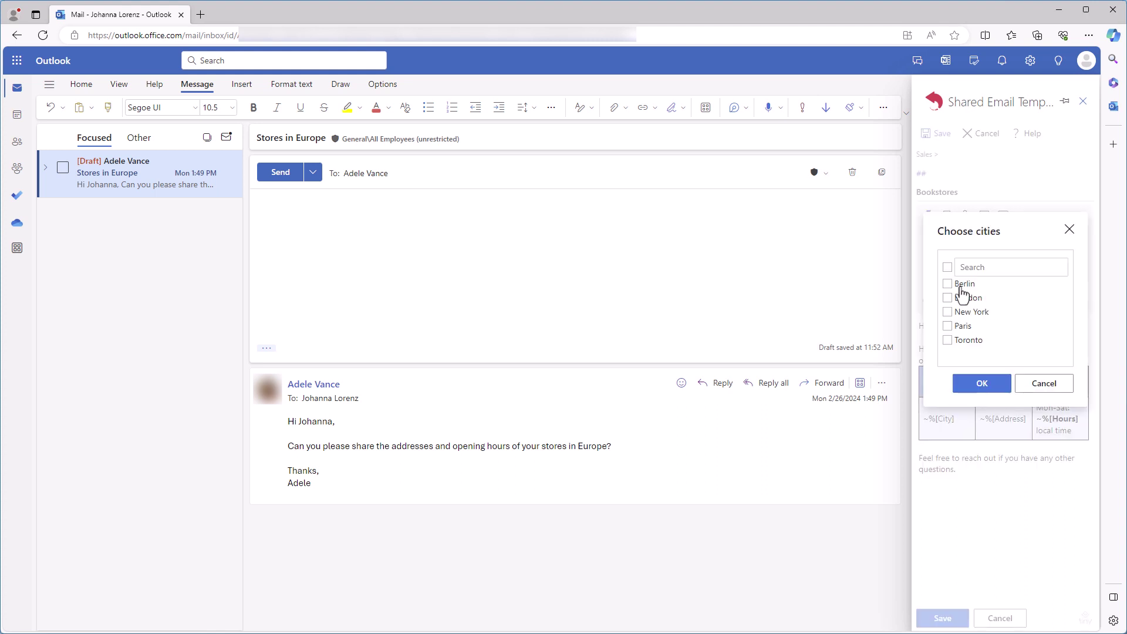
{"action": "left_click", "coordinate": [947, 284]}
{"action": "left_click", "coordinate": [947, 298]}
{"action": "left_click", "coordinate": [947, 325]}
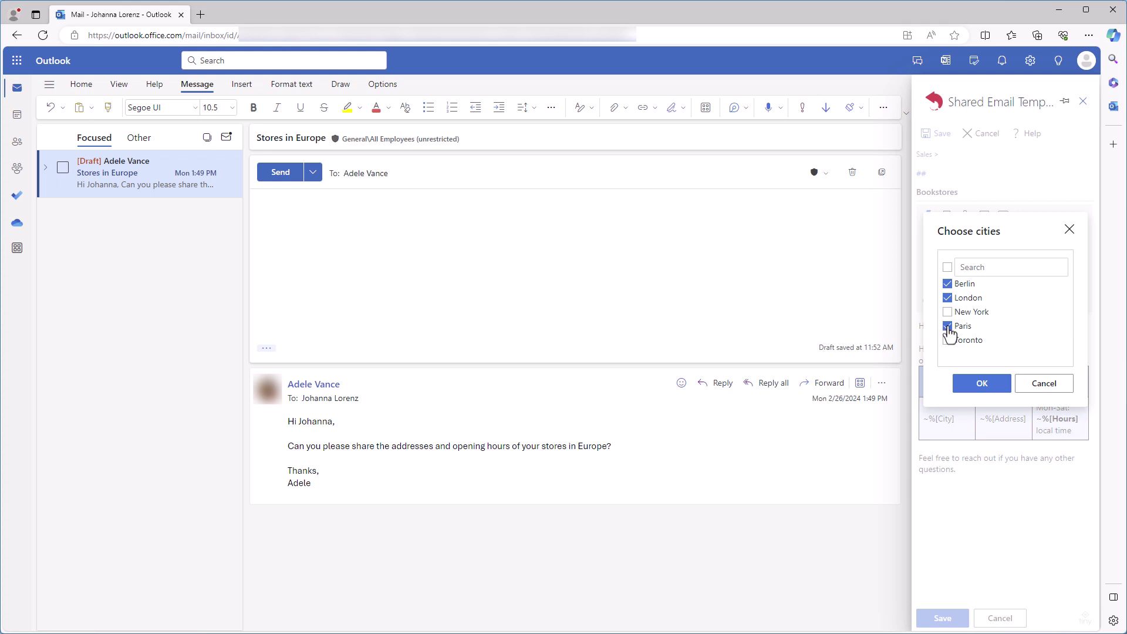
{"action": "left_click", "coordinate": [981, 383]}
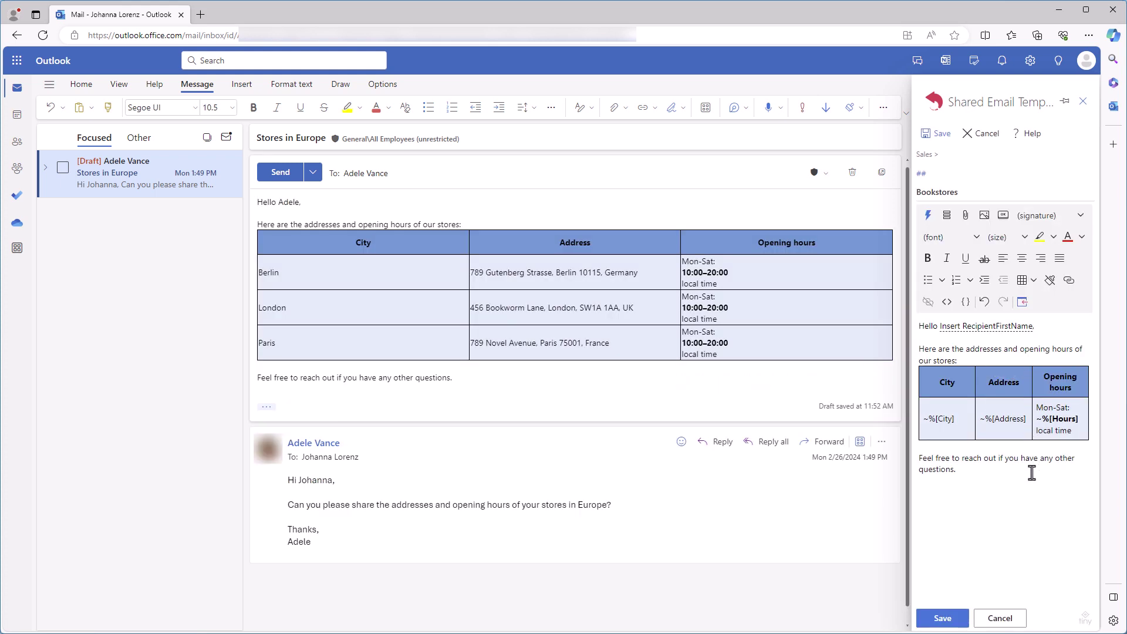